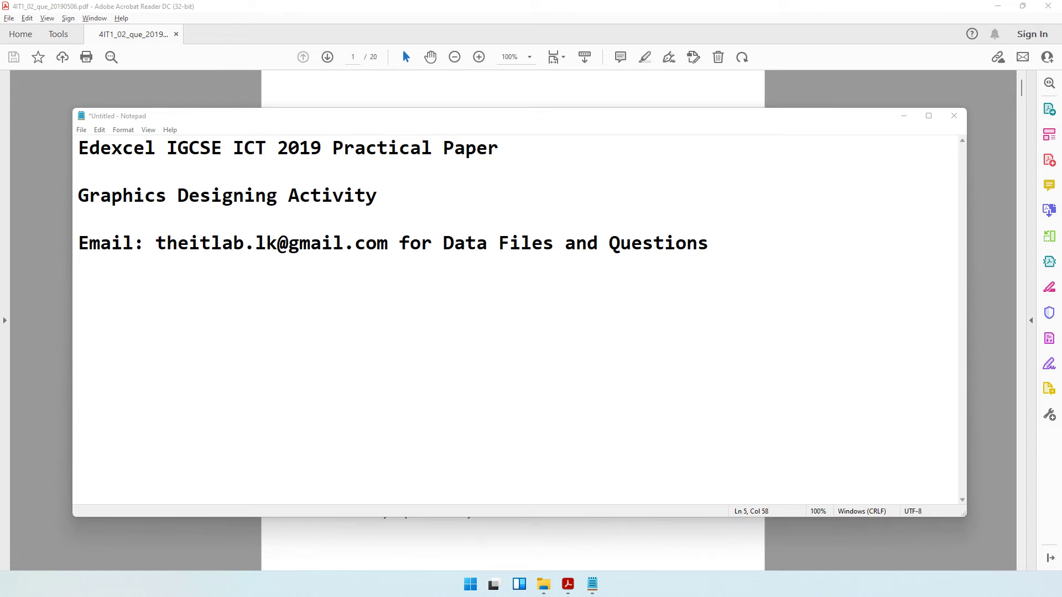
# Step: Review the Notepad introduction covering the 2019 practical paper, graphics activity and contact e-mail, and minimize the notes
pyautogui.moveTo(244, 147); pyautogui.dragTo(78, 171)
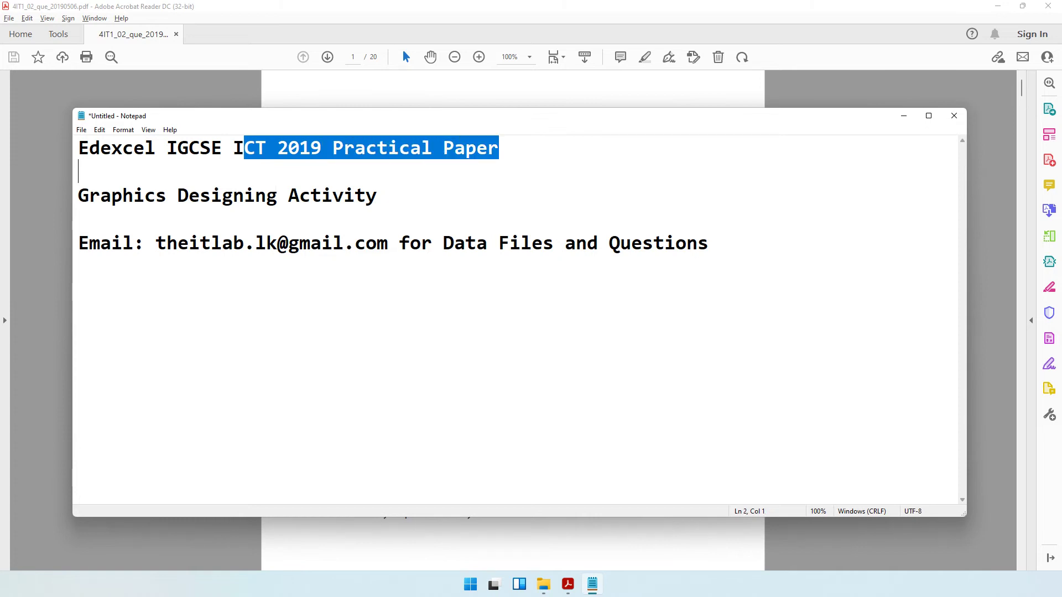
pyautogui.moveTo(78, 195); pyautogui.dragTo(378, 195)
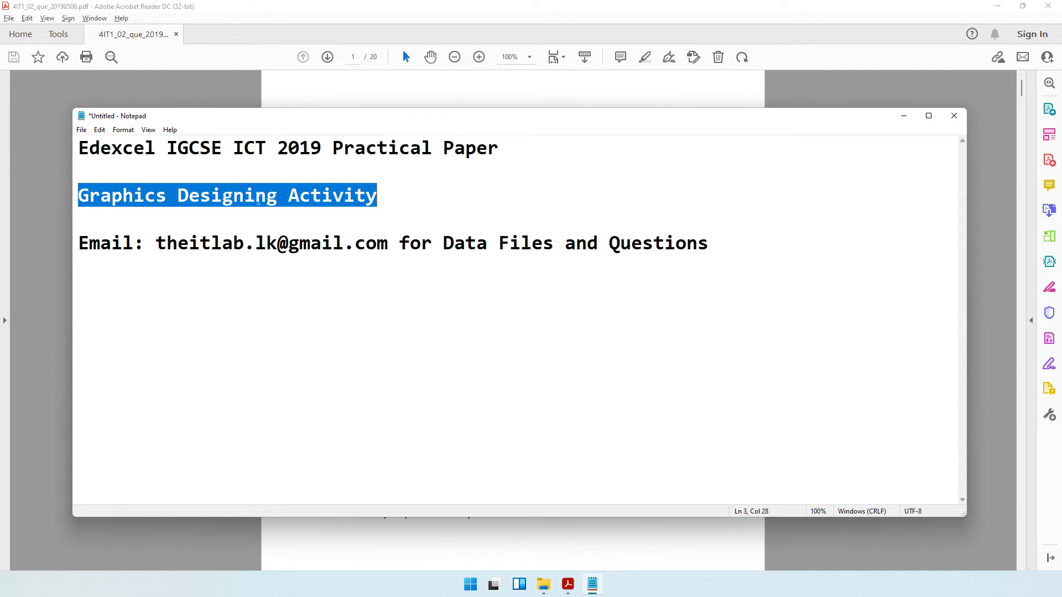
pyautogui.moveTo(156, 243); pyautogui.dragTo(388, 243)
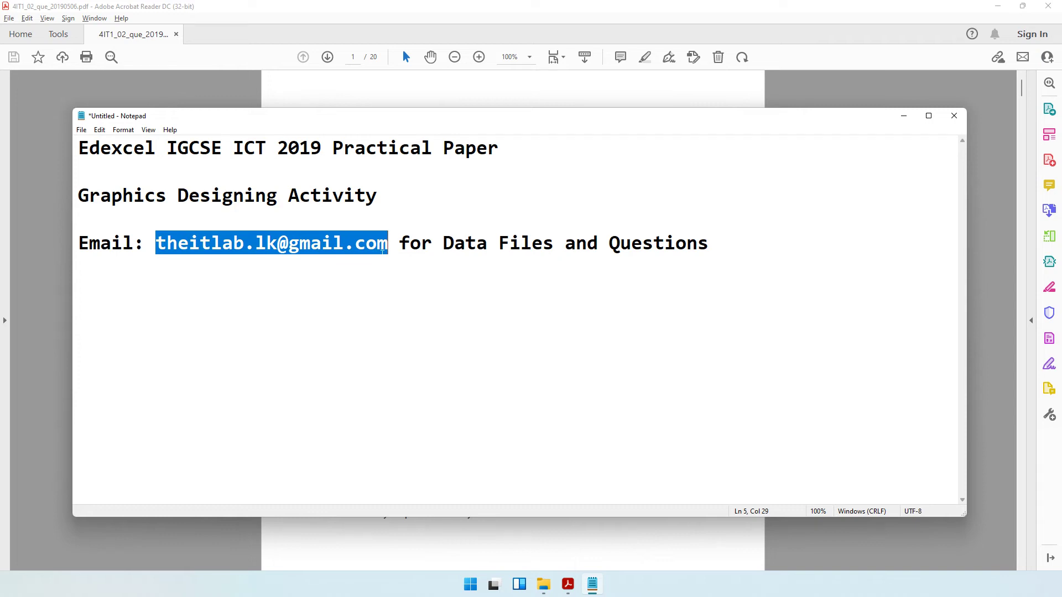
pyautogui.moveTo(609, 243); pyautogui.dragTo(709, 243)
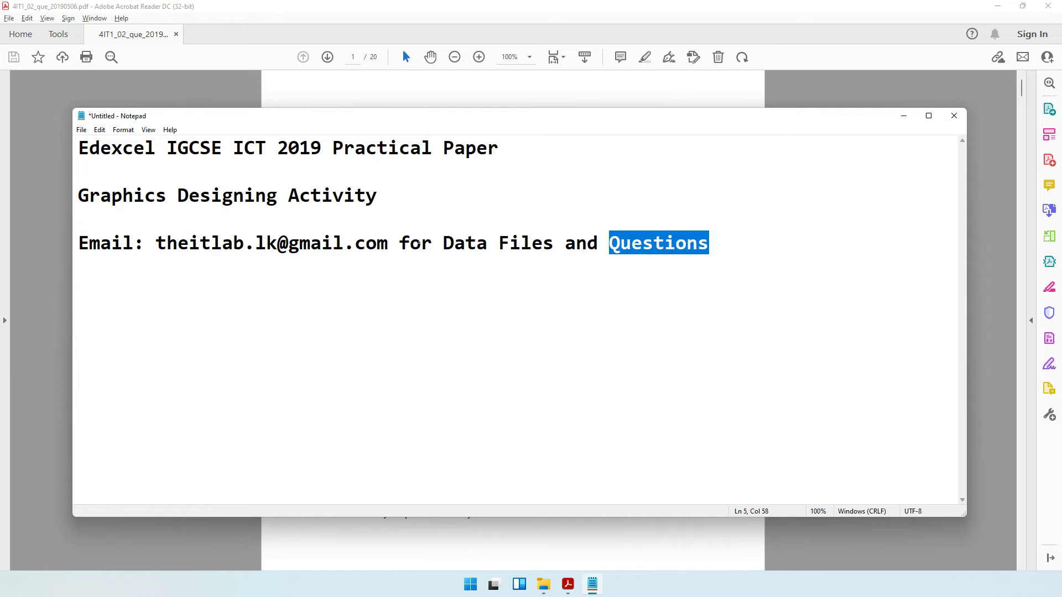
pyautogui.moveTo(156, 243); pyautogui.dragTo(387, 243)
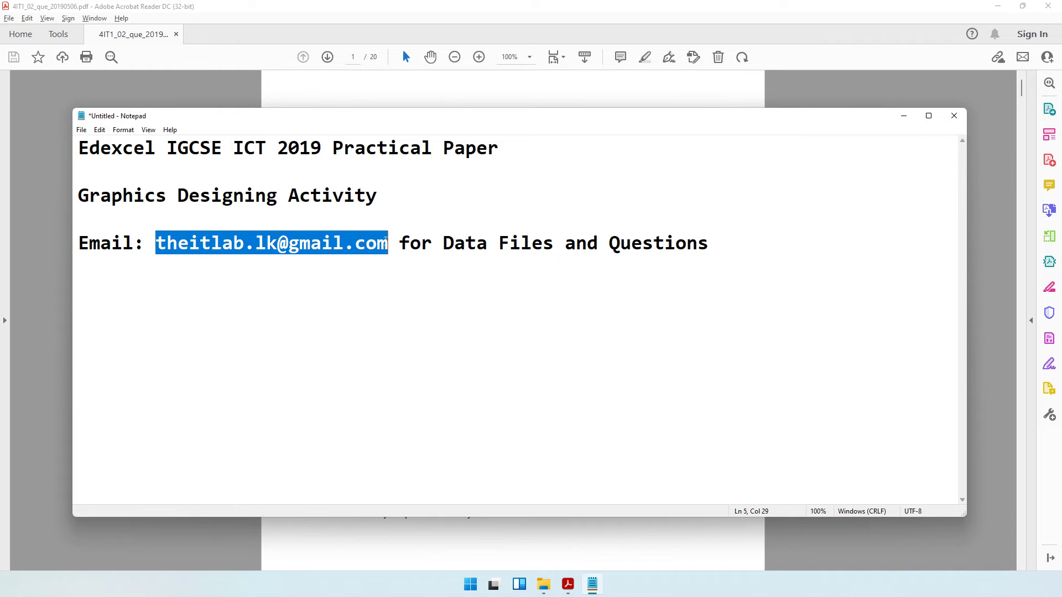
pyautogui.click(903, 116)
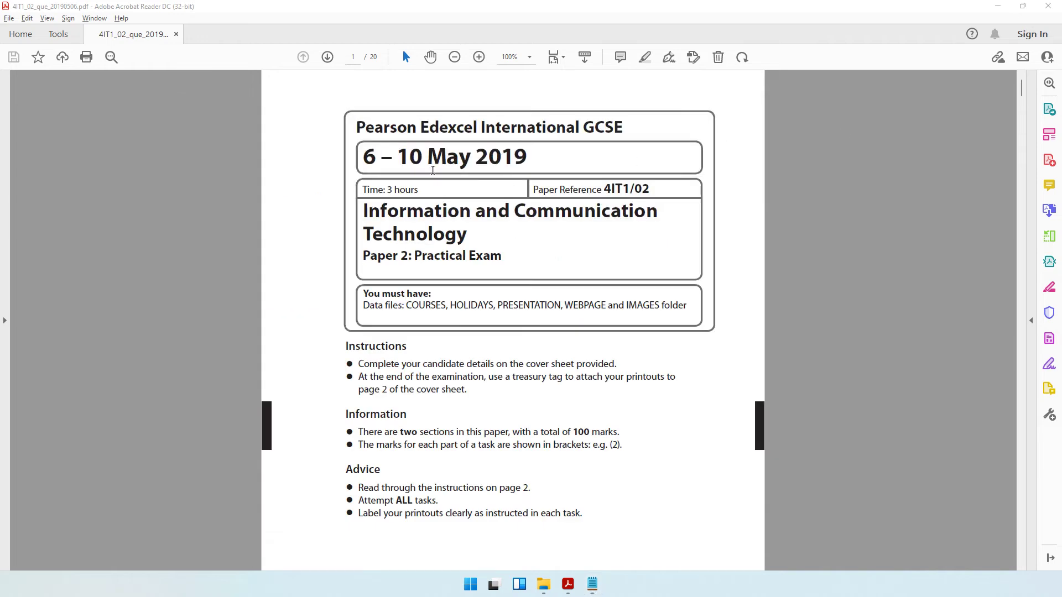
# Step: Read the exam paper's cover page and candidate instructions, noting the Graphics section in the marks table
pyautogui.scroll(-3, 423, 291)
pyautogui.scroll(-12, 424, 291)
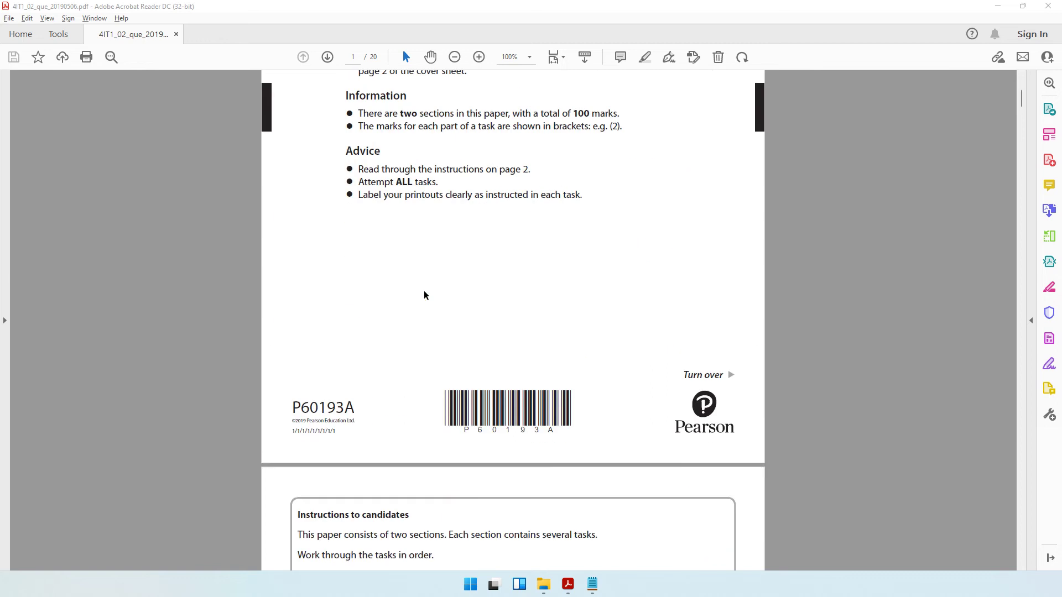
pyautogui.moveTo(369, 345); pyautogui.dragTo(410, 346)
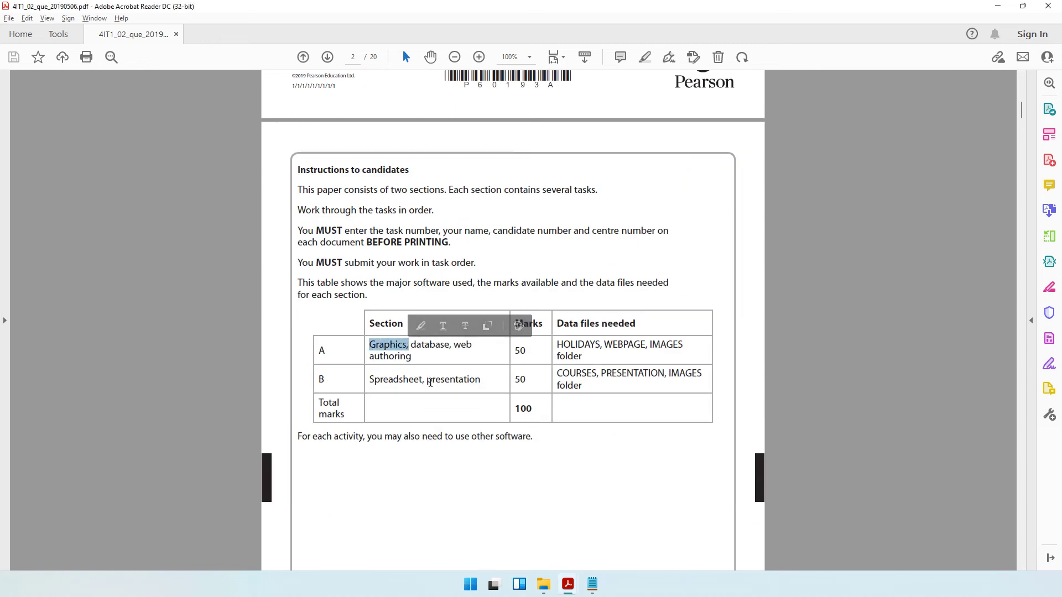
pyautogui.scroll(-6, 431, 383)
pyautogui.scroll(-7, 431, 386)
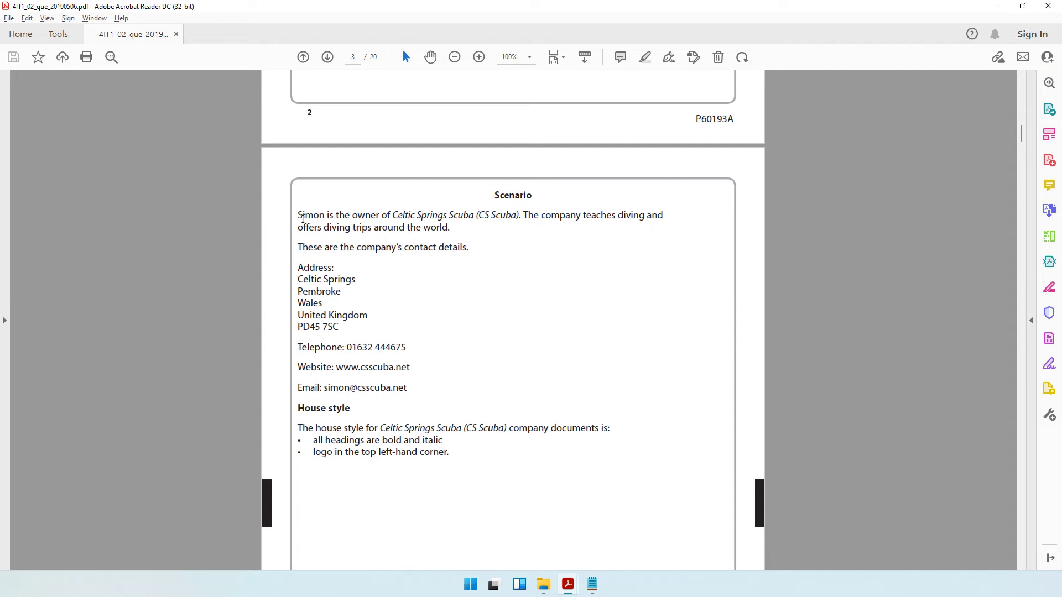
# Step: Examine the Scenario page for the company name, contact details and the house style rules for company documents
pyautogui.moveTo(393, 217); pyautogui.dragTo(473, 218)
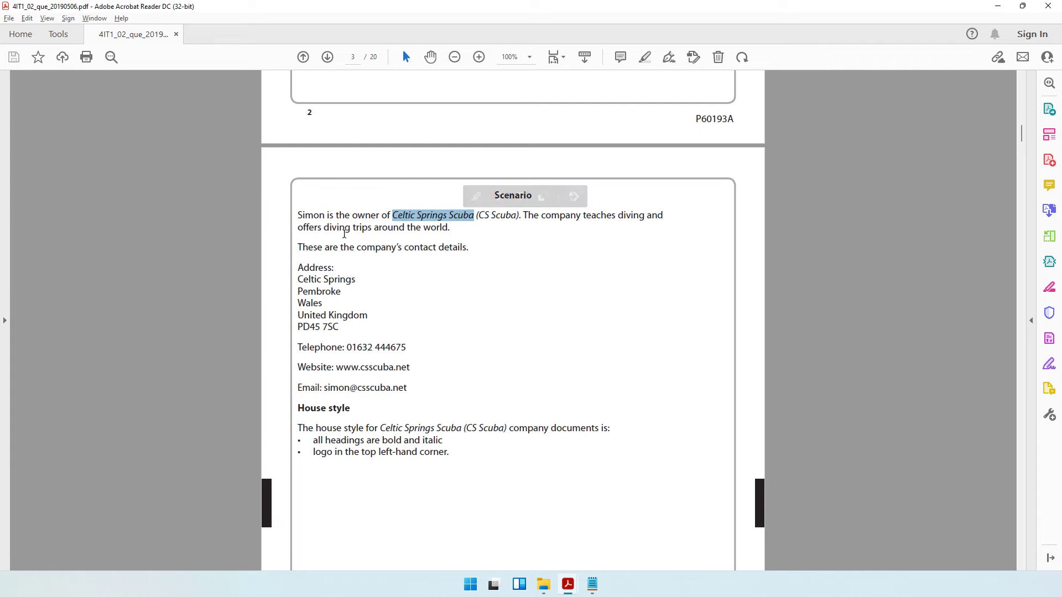
pyautogui.moveTo(298, 265); pyautogui.dragTo(422, 385)
pyautogui.scroll(-5, 423, 385)
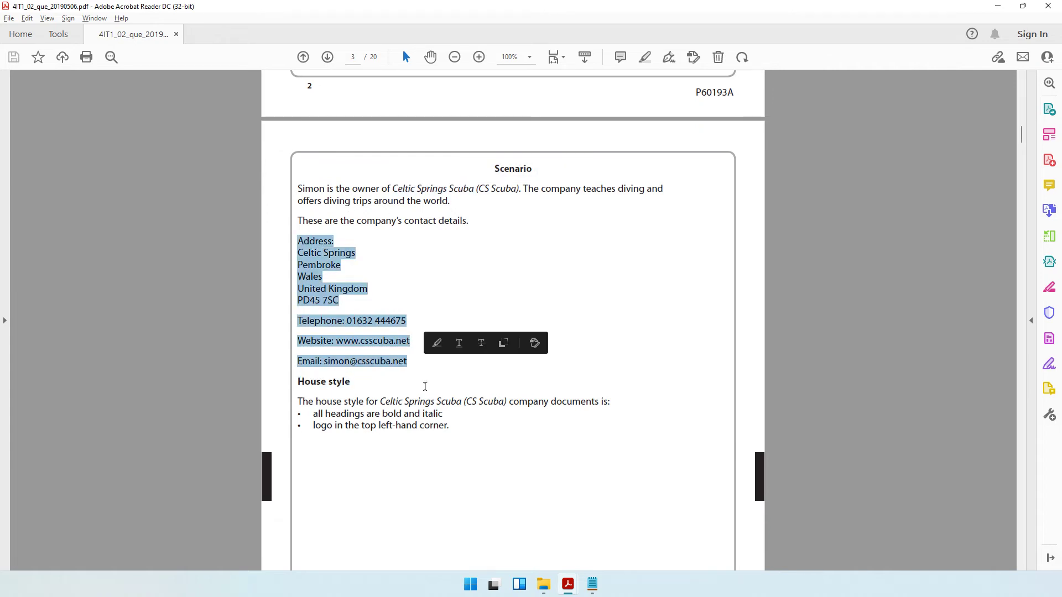
pyautogui.click(318, 276)
pyautogui.tripleClick(319, 276)
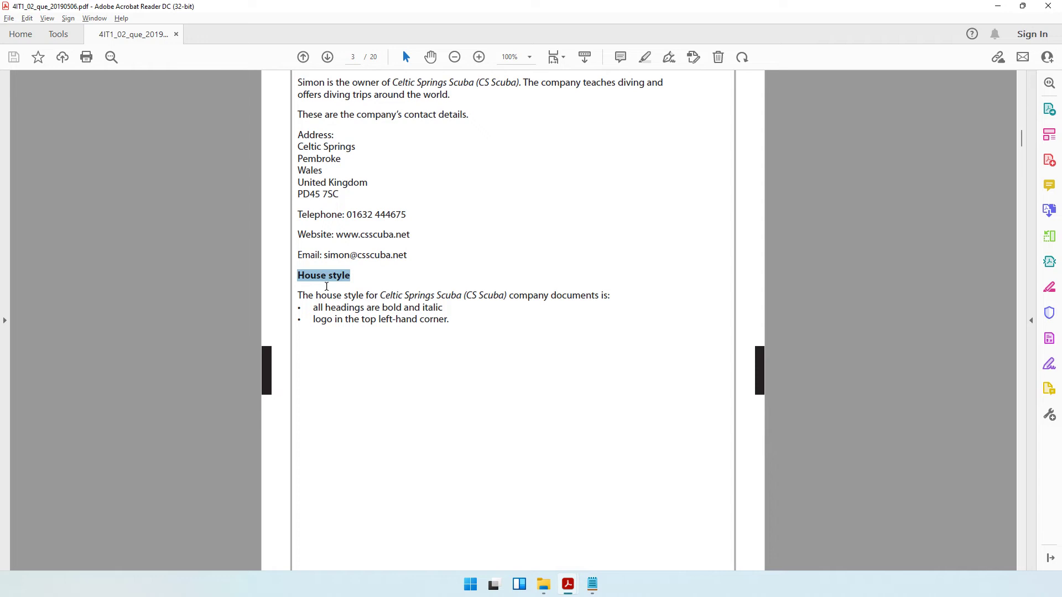
pyautogui.click(345, 310)
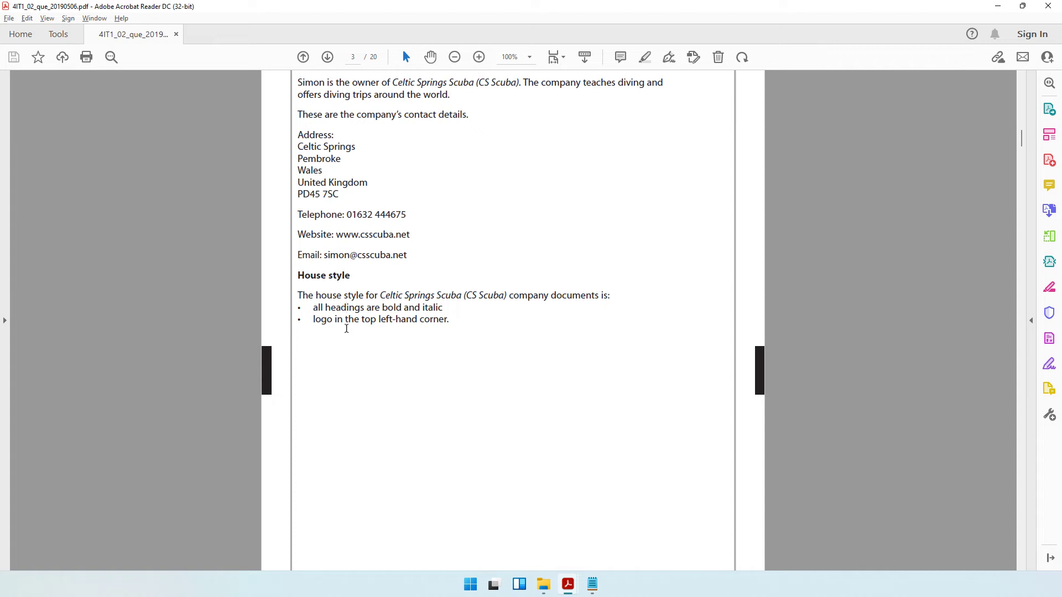
pyautogui.moveTo(313, 306); pyautogui.dragTo(454, 329)
pyautogui.click(415, 364)
pyautogui.moveTo(367, 306); pyautogui.dragTo(457, 330)
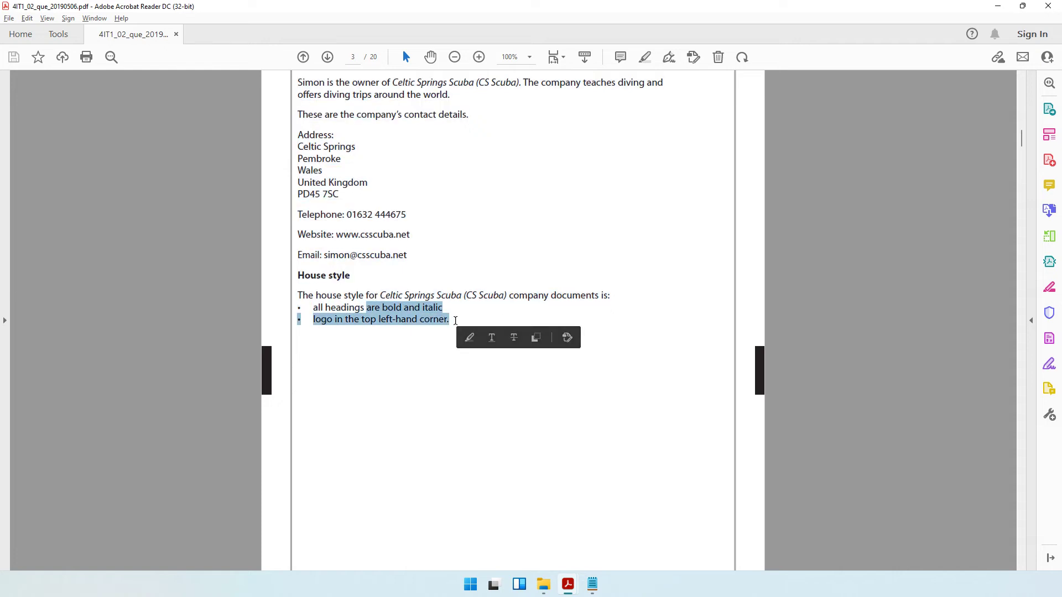
pyautogui.moveTo(513, 296); pyautogui.dragTo(580, 302)
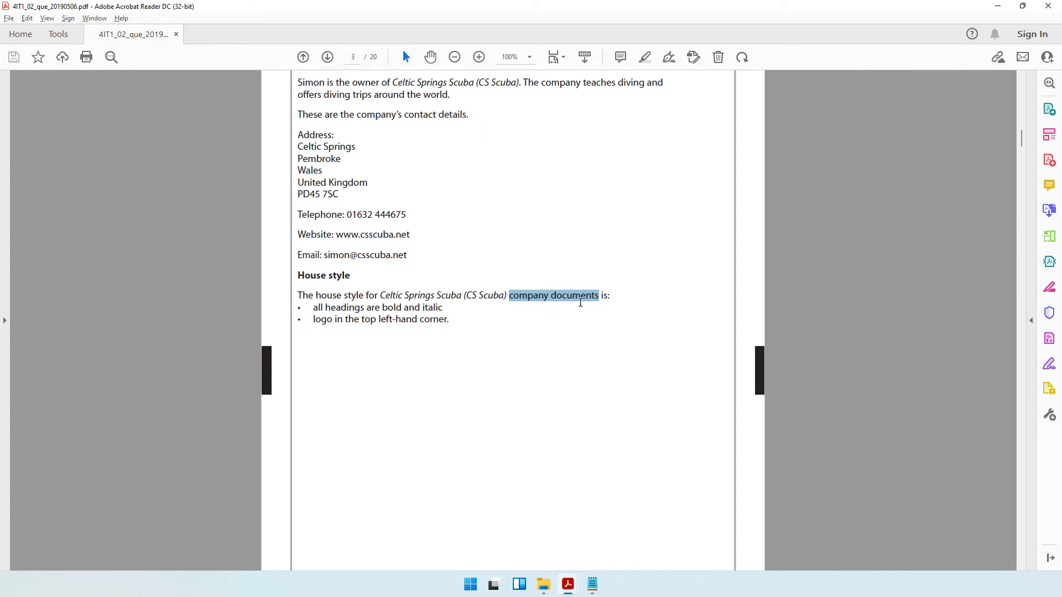
# Step: Read the Task A1 instructions in Section A about the new document, its header contents and its file name
pyautogui.scroll(-9, 494, 354)
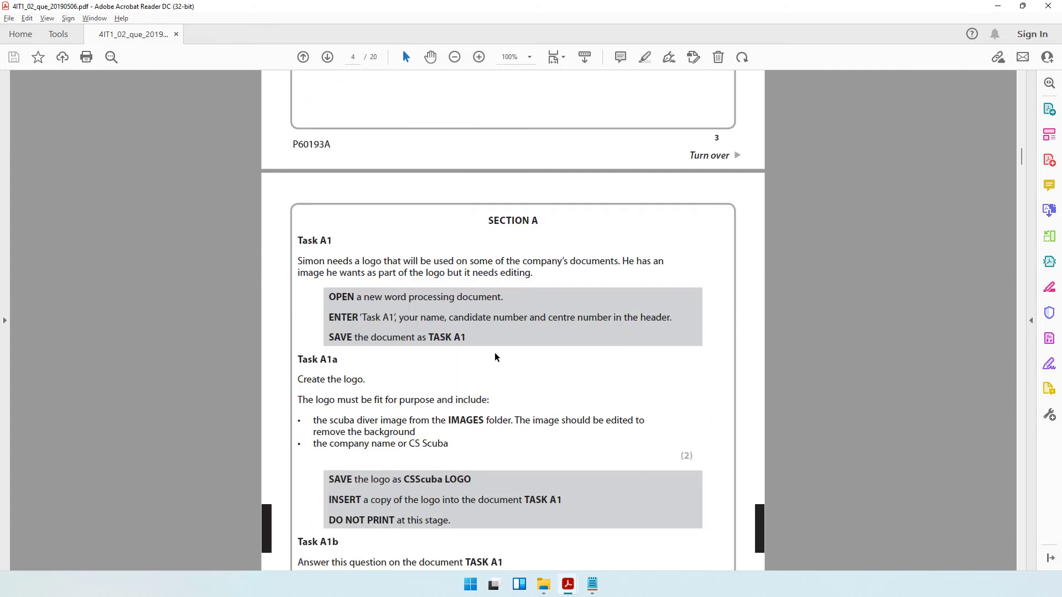
pyautogui.scroll(-3, 495, 357)
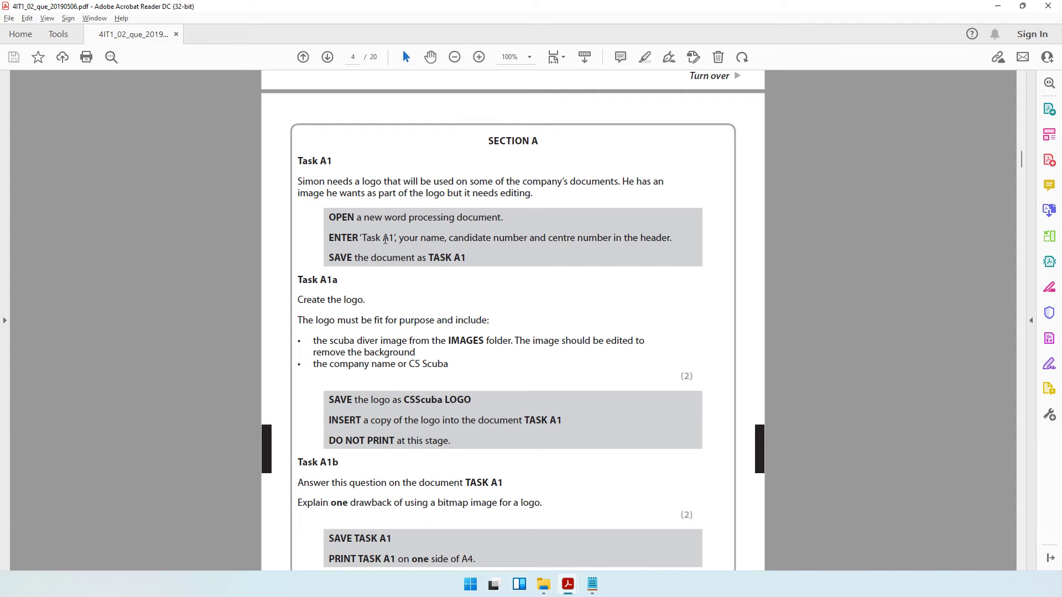
pyautogui.moveTo(328, 216); pyautogui.dragTo(611, 239)
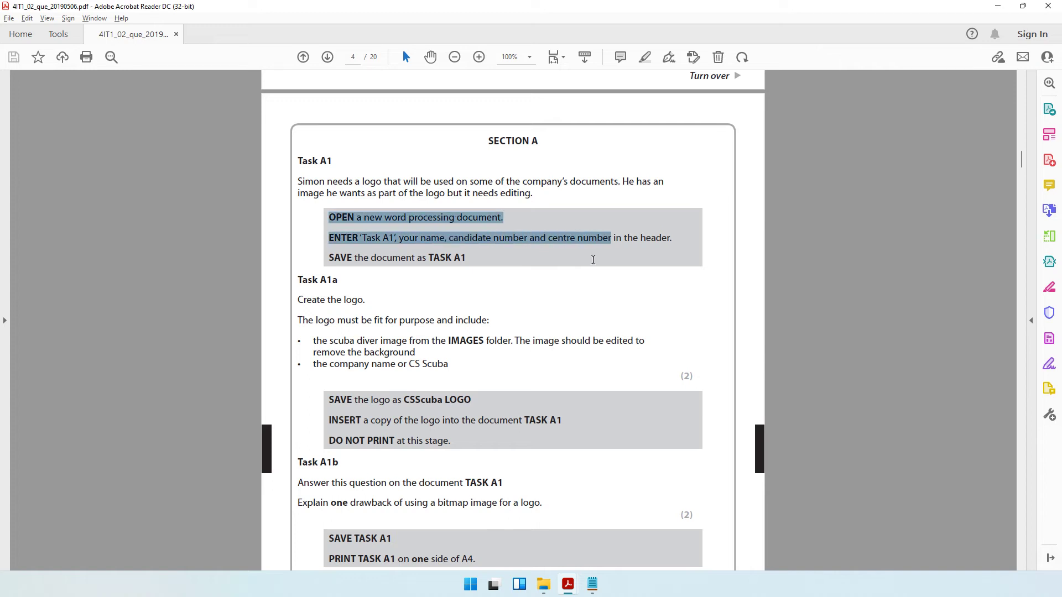
pyautogui.click(470, 226)
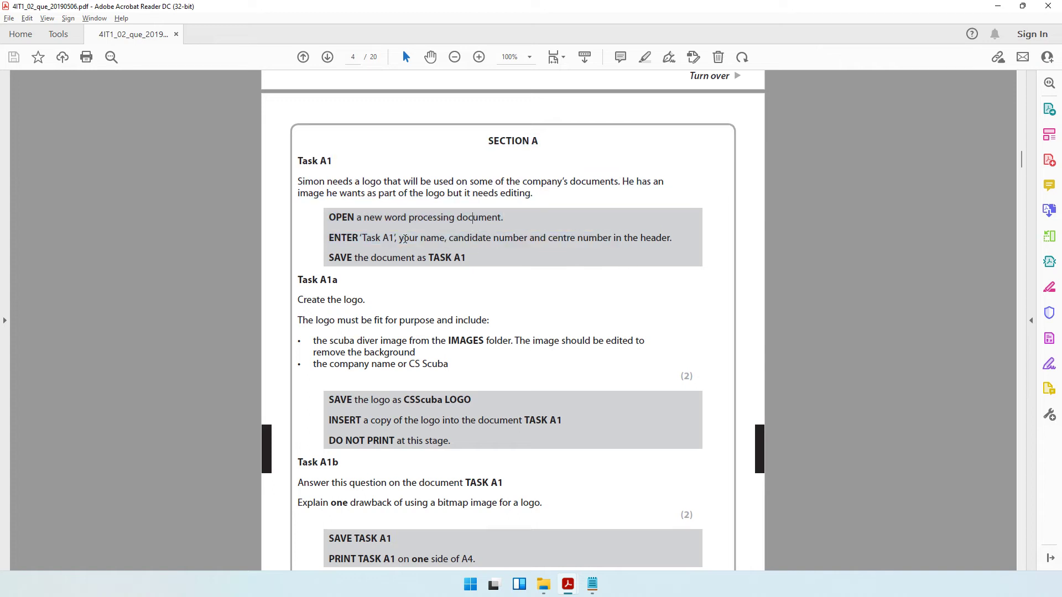
pyautogui.moveTo(362, 238); pyautogui.dragTo(669, 246)
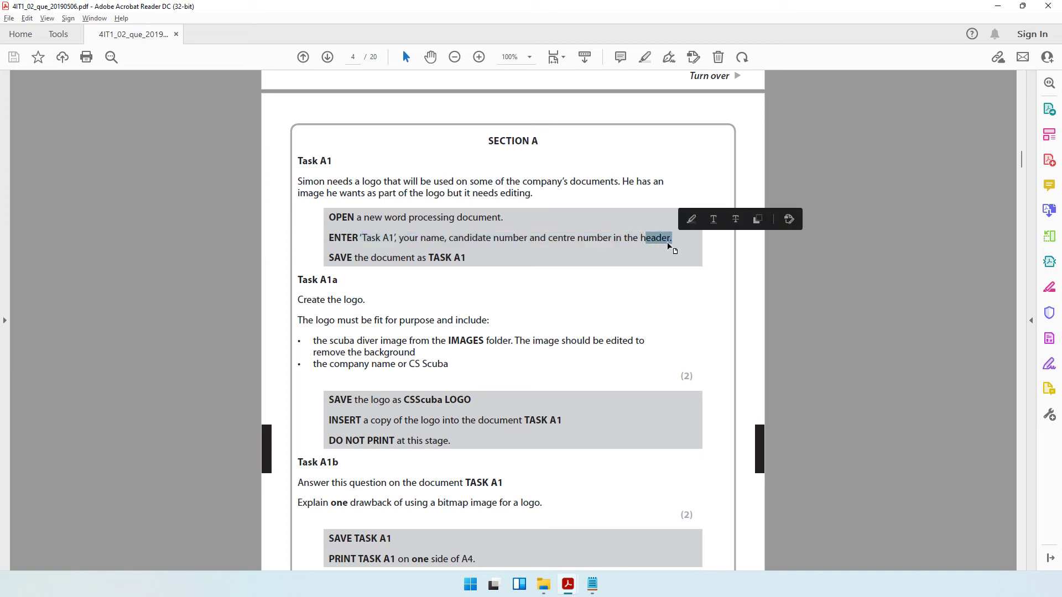
pyautogui.moveTo(429, 258); pyautogui.dragTo(473, 262)
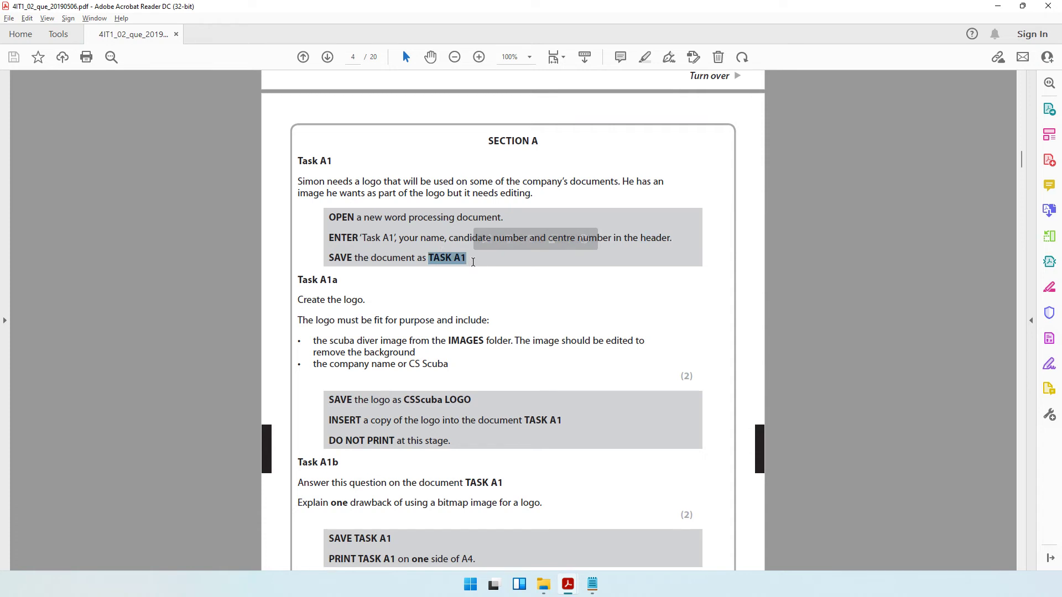
# Step: In File Explorer, create a Microsoft Word document named TASK A1 in the 2019 folder and open it in Word
pyautogui.click(544, 584)
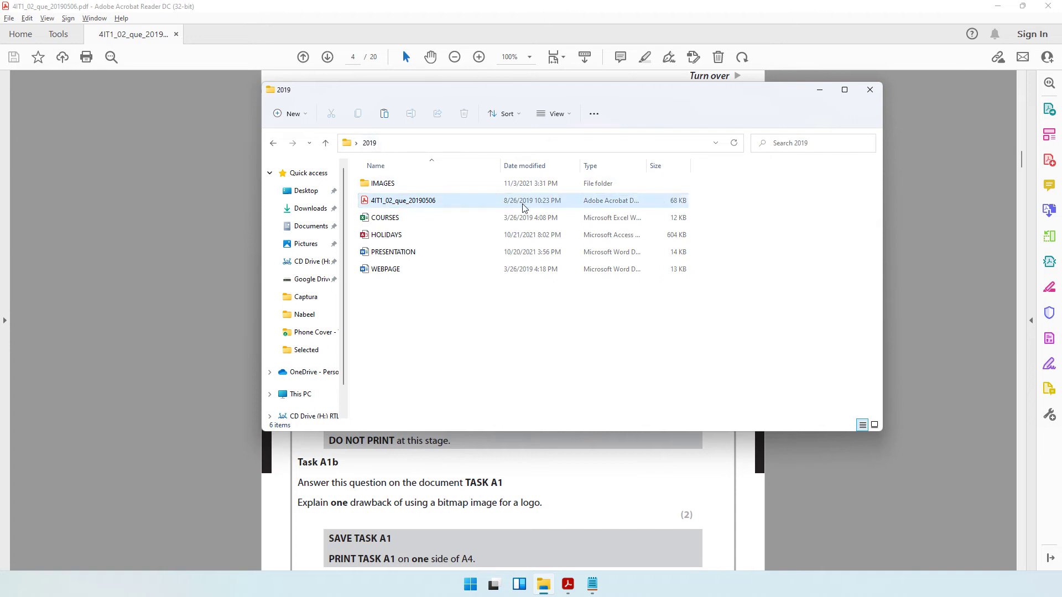
pyautogui.rightClick(446, 311)
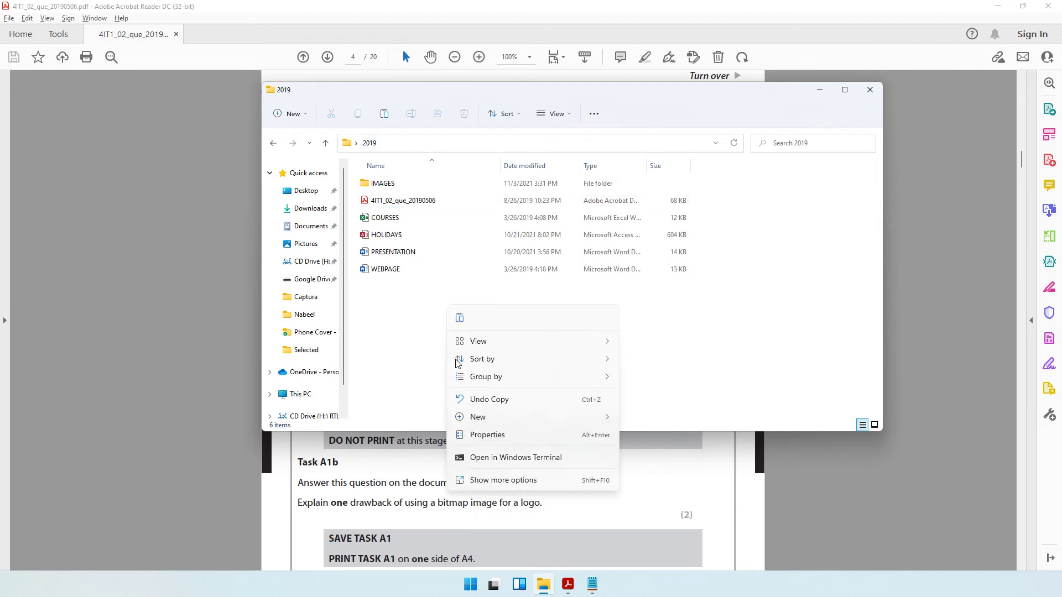
pyautogui.moveTo(485, 422)
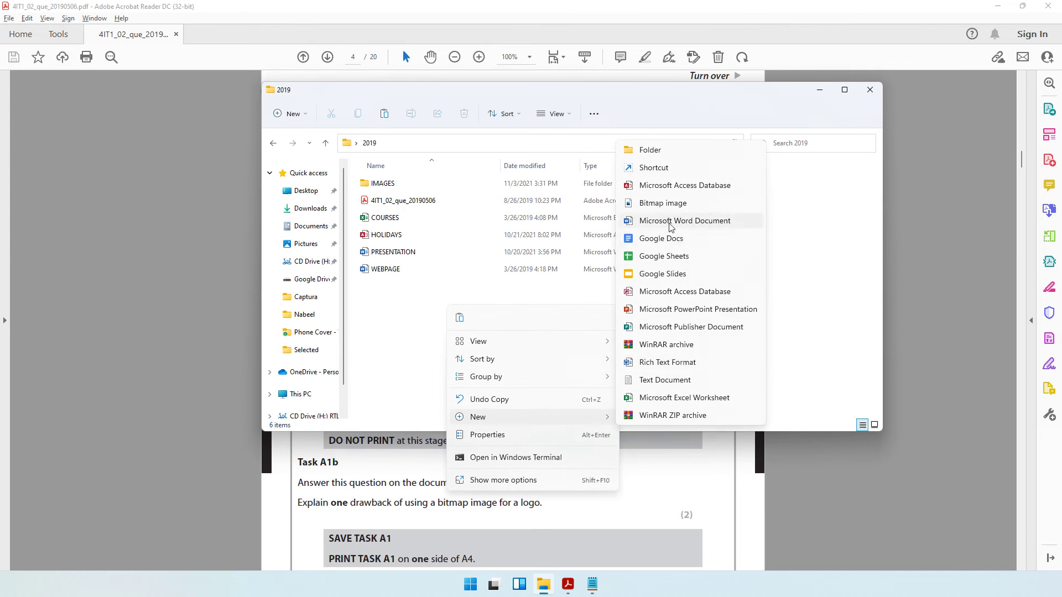
pyautogui.click(668, 223)
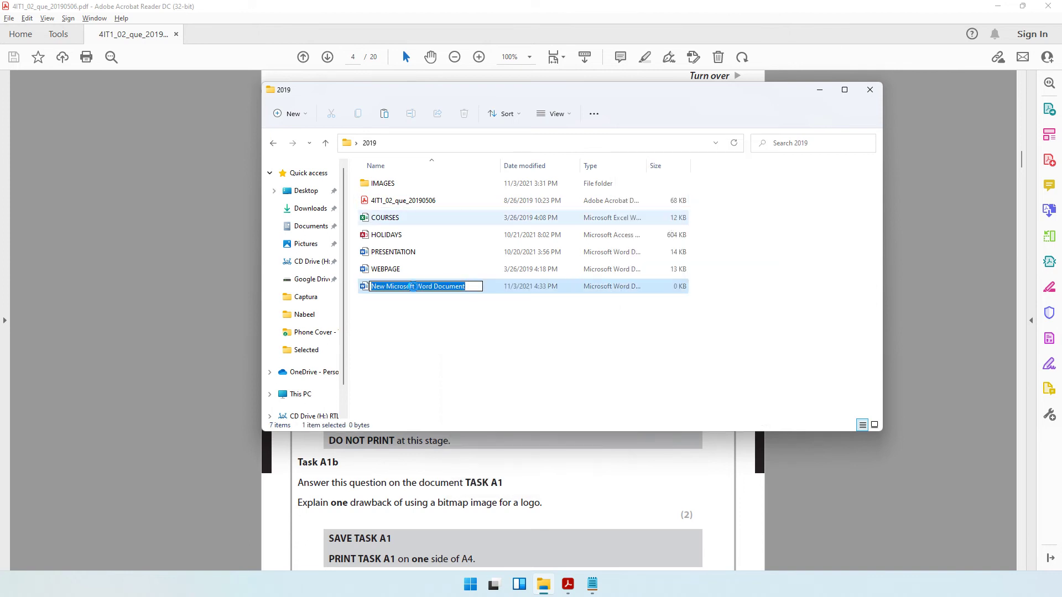
pyautogui.write('TASK A1')
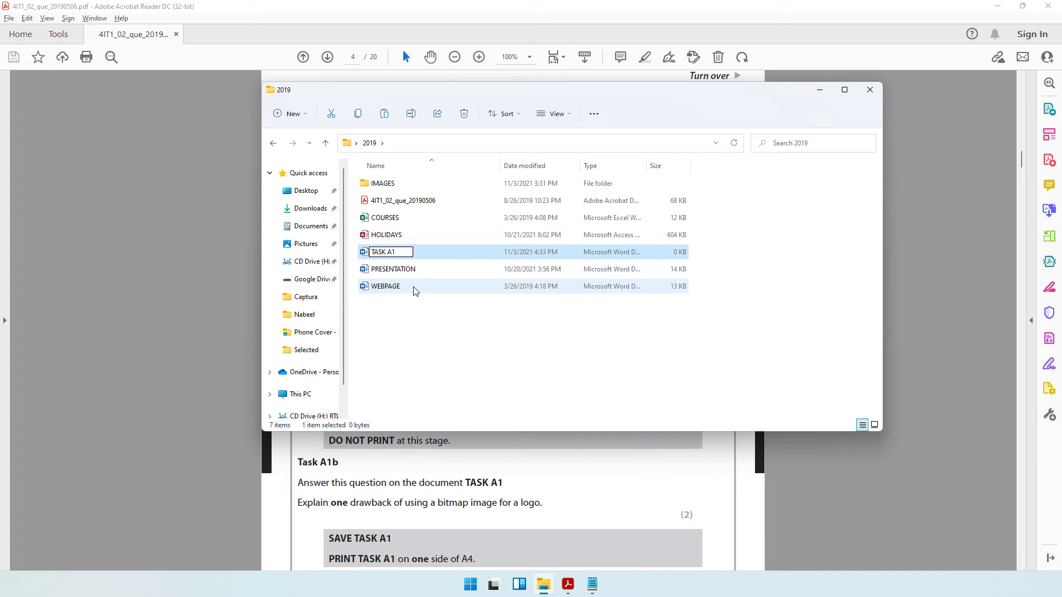
pyautogui.press('Return')
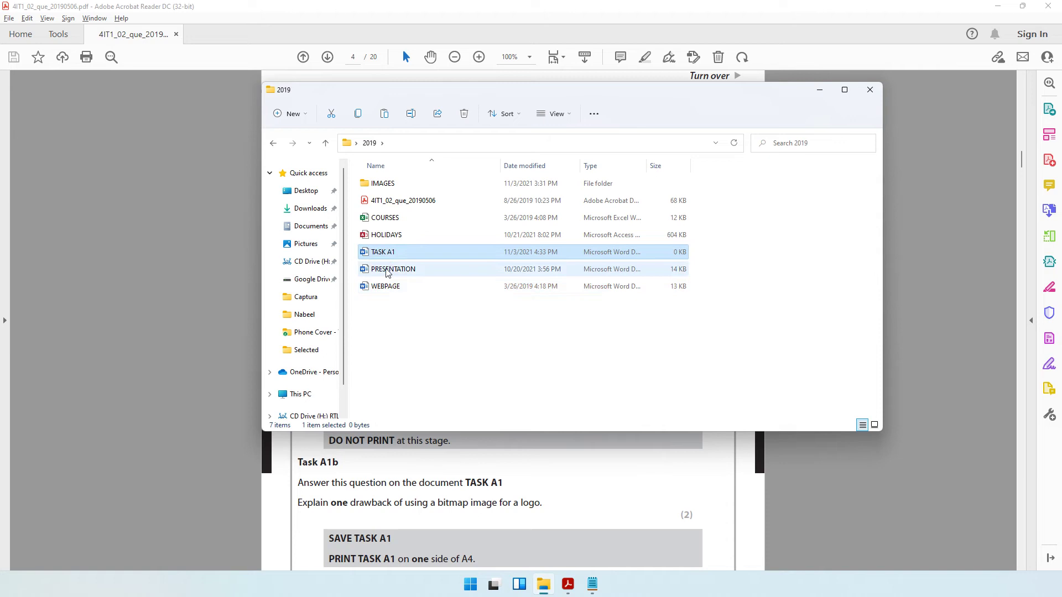
pyautogui.press('Return')
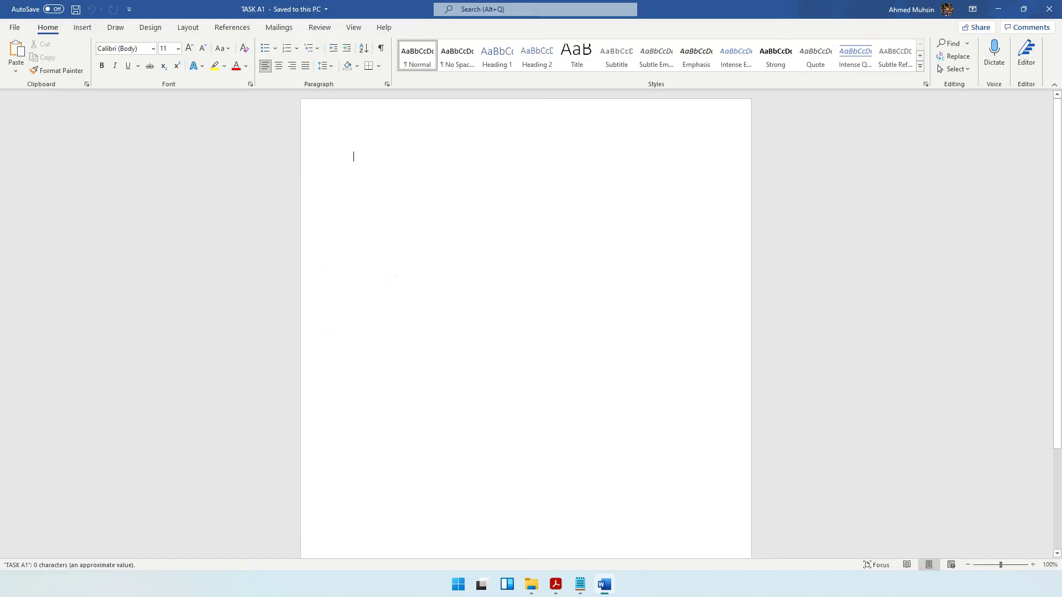
pyautogui.scroll(-4, 525, 321)
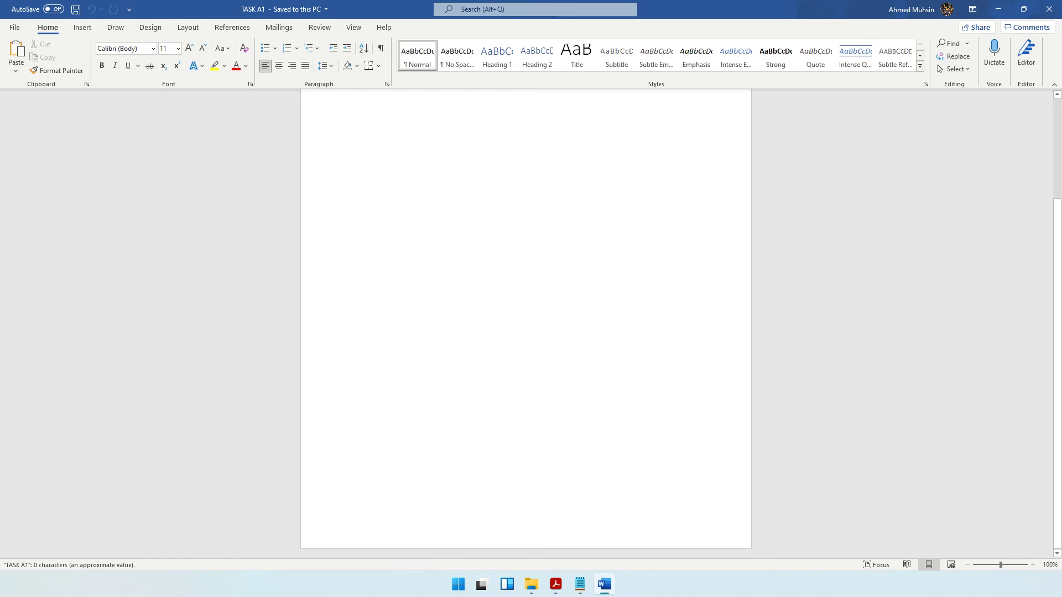
pyautogui.scroll(4, 525, 320)
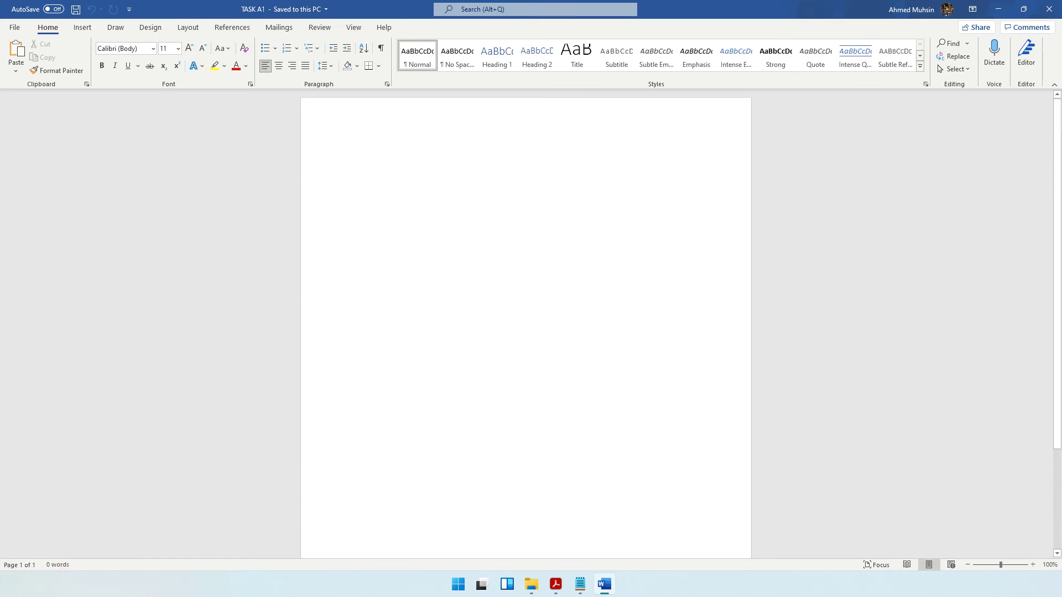
# Step: Check the exam paper in Acrobat Reader for where the candidate details go, and return to the Word document
pyautogui.click(557, 586)
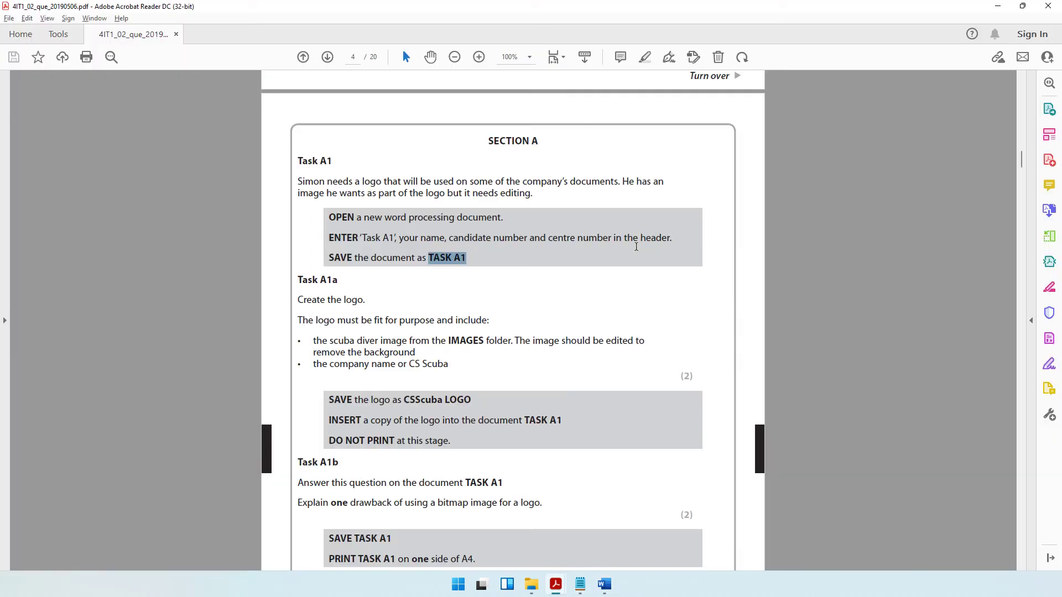
pyautogui.doubleClick(652, 238)
pyautogui.click(997, 6)
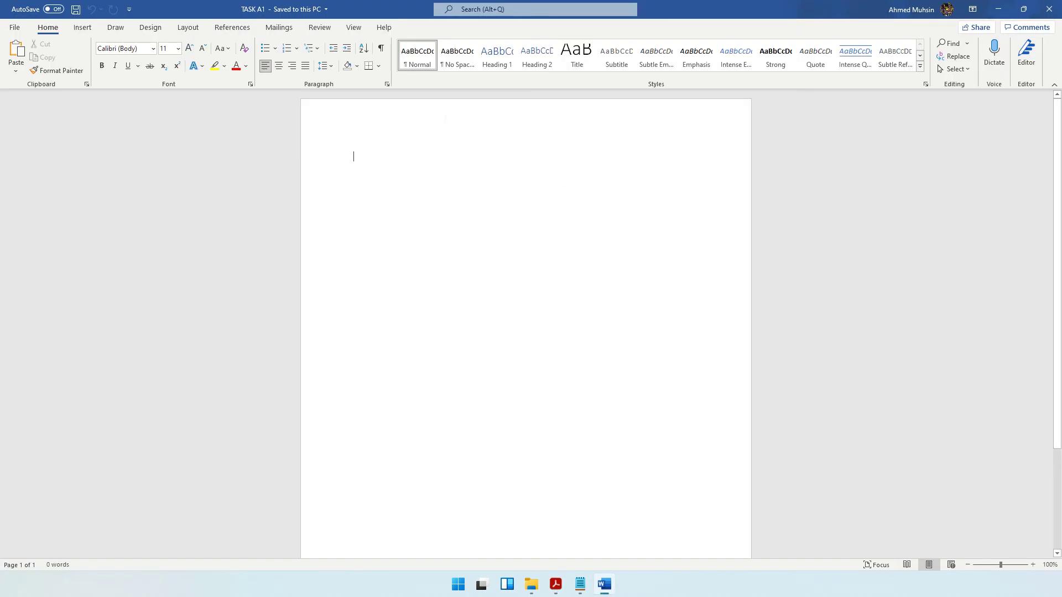
# Step: Enter 'Task A1', the candidate's name, candidate number and centre number in the document header
pyautogui.doubleClick(446, 119)
pyautogui.doubleClick(429, 178)
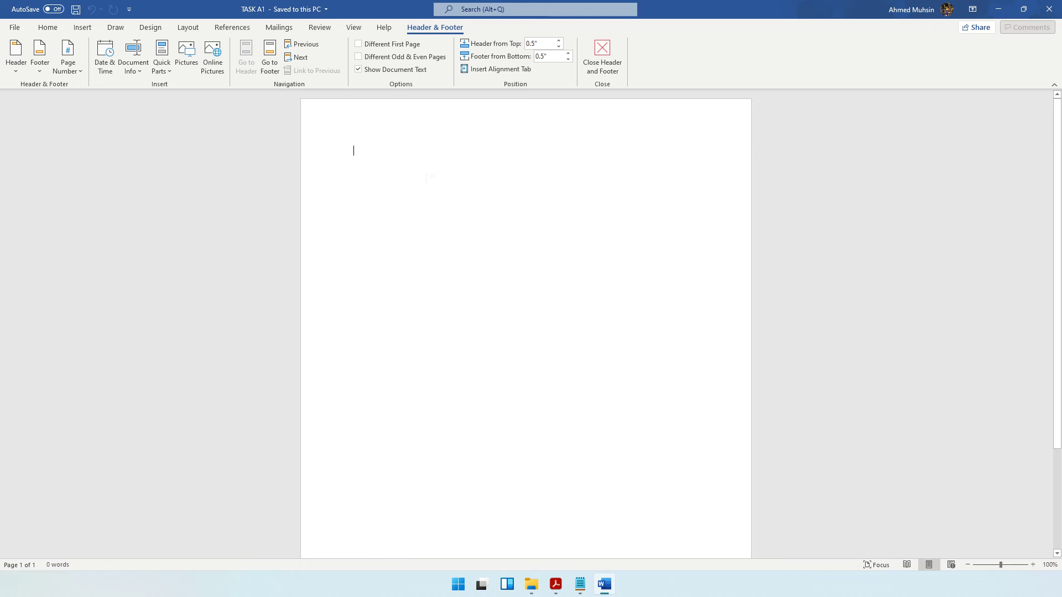
pyautogui.click(80, 27)
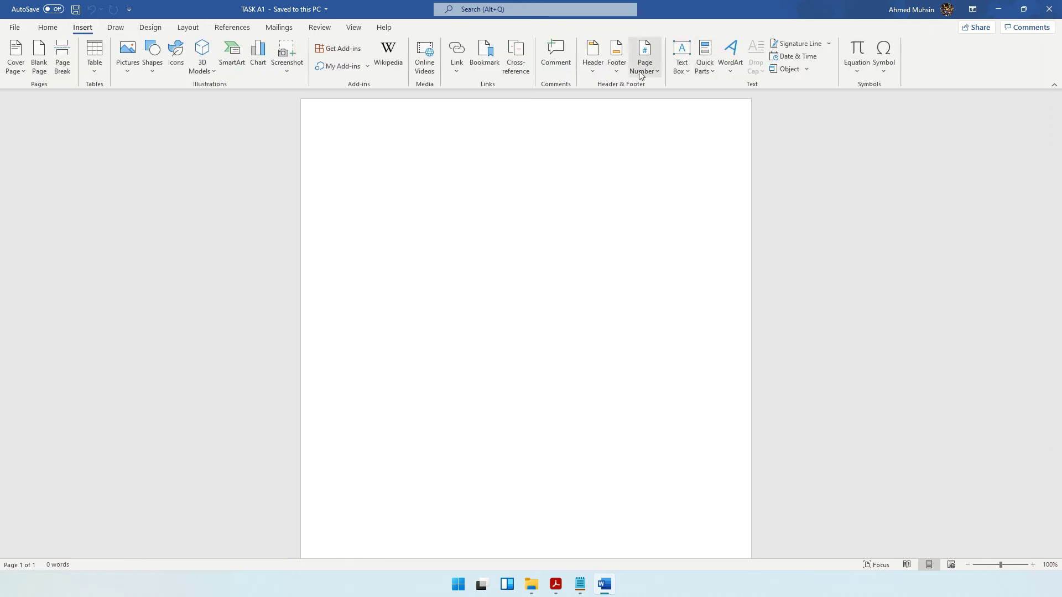
pyautogui.click(591, 65)
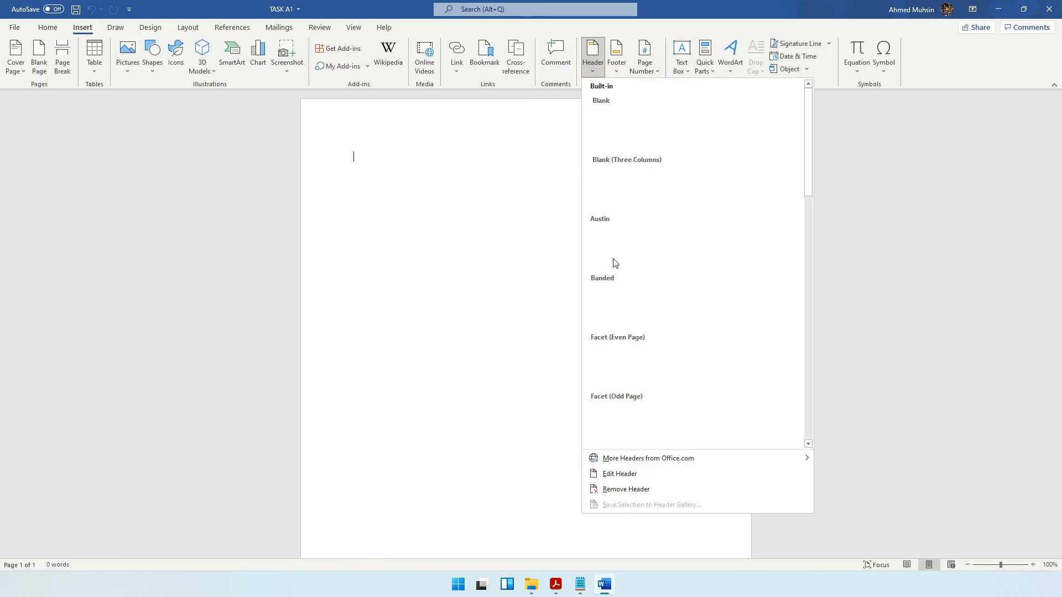
pyautogui.click(613, 477)
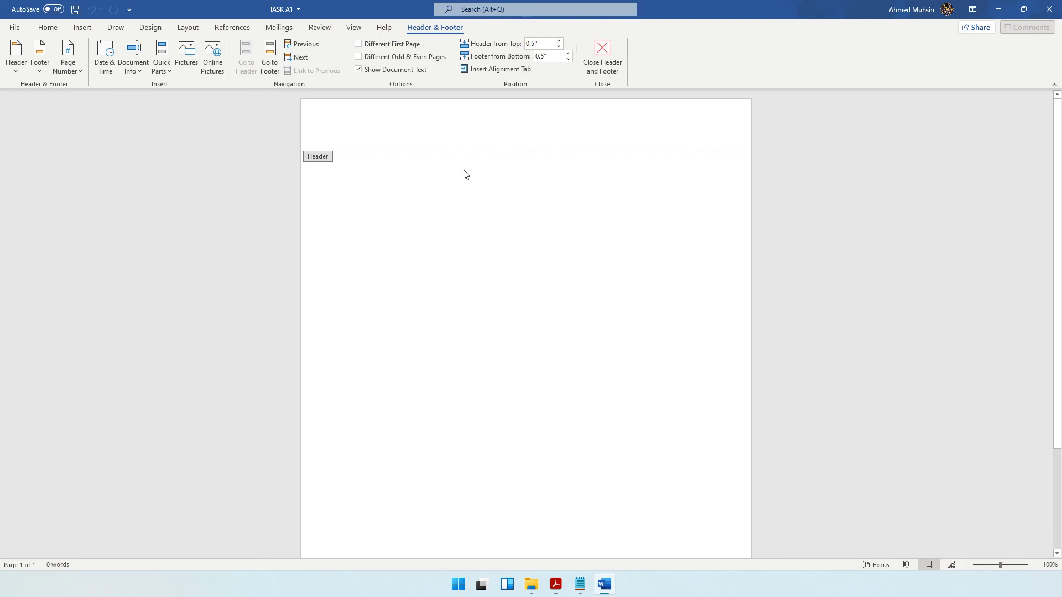
pyautogui.write('Task A1')
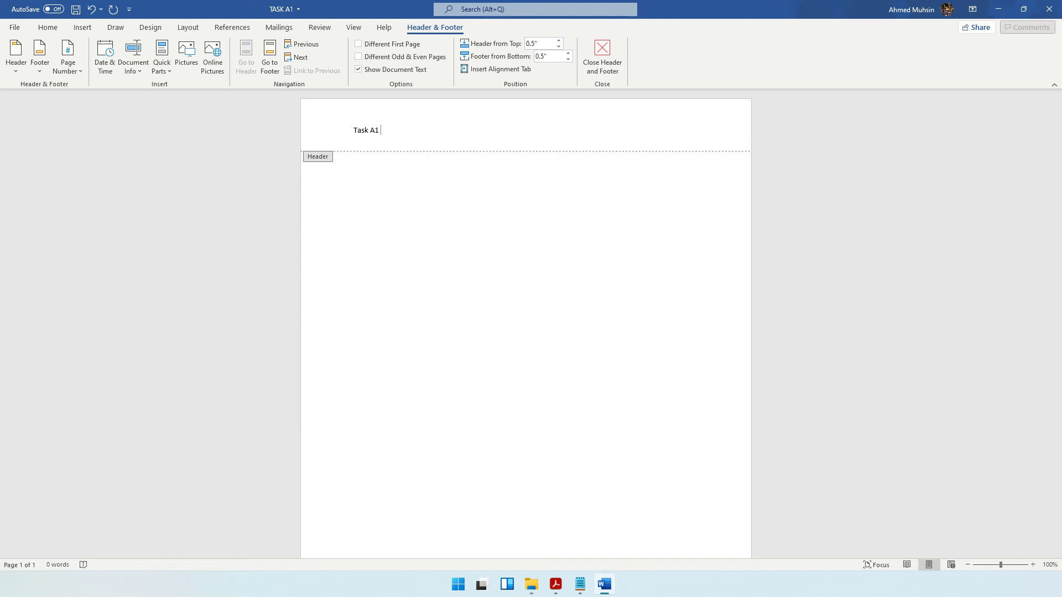
pyautogui.write(' Ahmed 1234 1234')
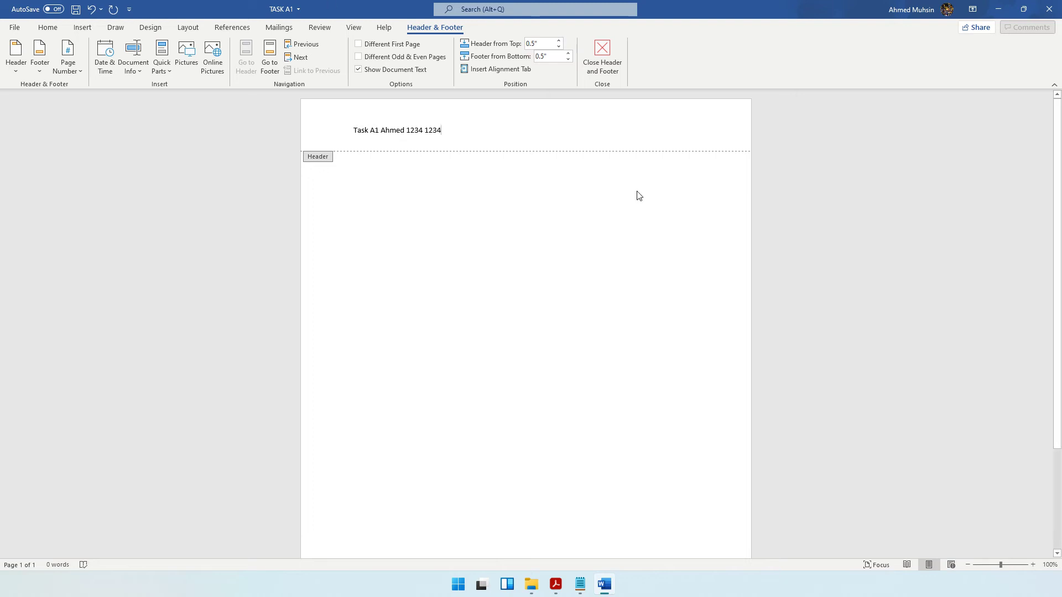
pyautogui.click(619, 75)
# Step: In Acrobat Reader, read the Task A1a instructions on creating the logo and which image it must include
pyautogui.click(556, 586)
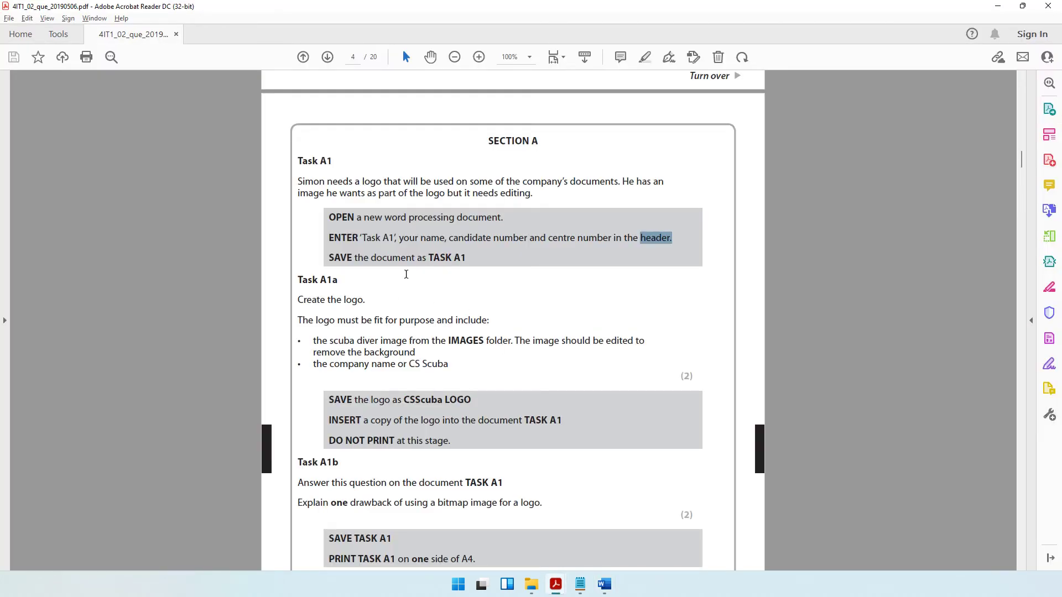
pyautogui.scroll(-3, 406, 274)
pyautogui.moveTo(299, 220); pyautogui.dragTo(370, 220)
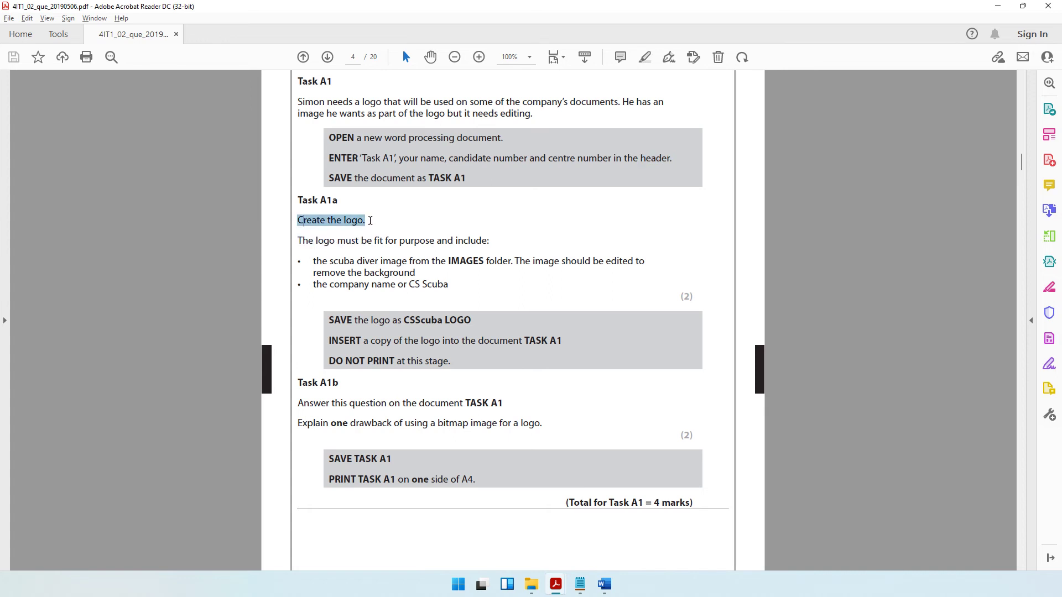
pyautogui.click(337, 241)
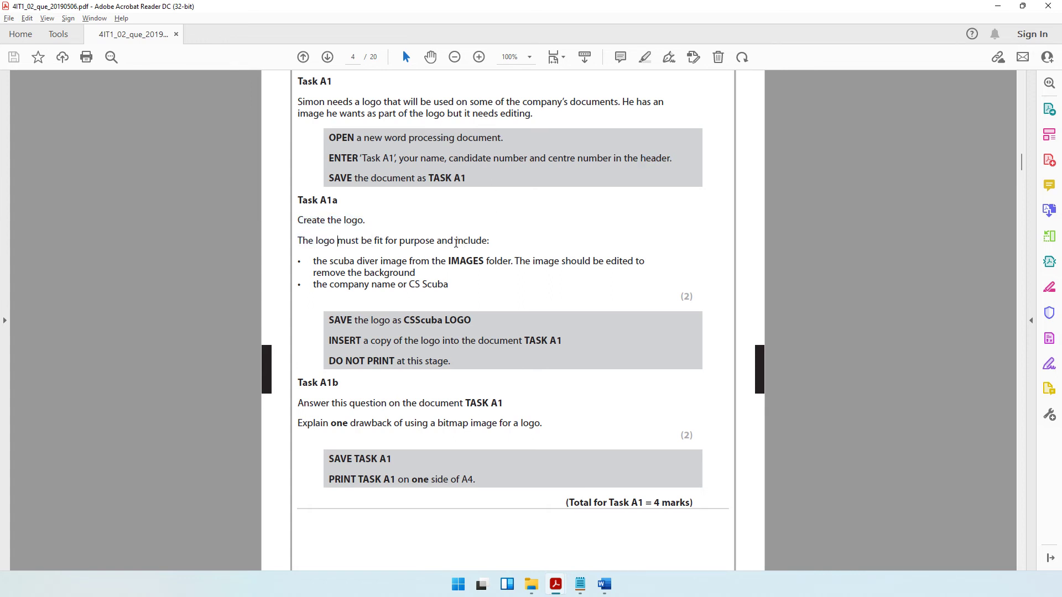
pyautogui.moveTo(355, 261); pyautogui.dragTo(511, 264)
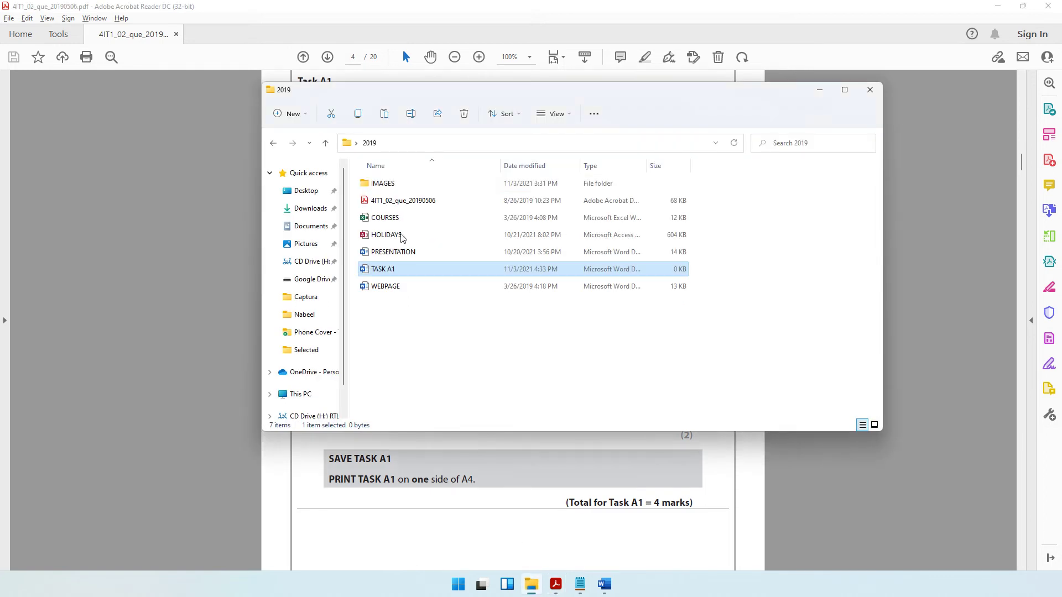
# Step: Open the IMAGES folder inside the 2019 folder, and return to the exam paper's company name requirement for the logo
pyautogui.click(387, 183)
pyautogui.doubleClick(393, 189)
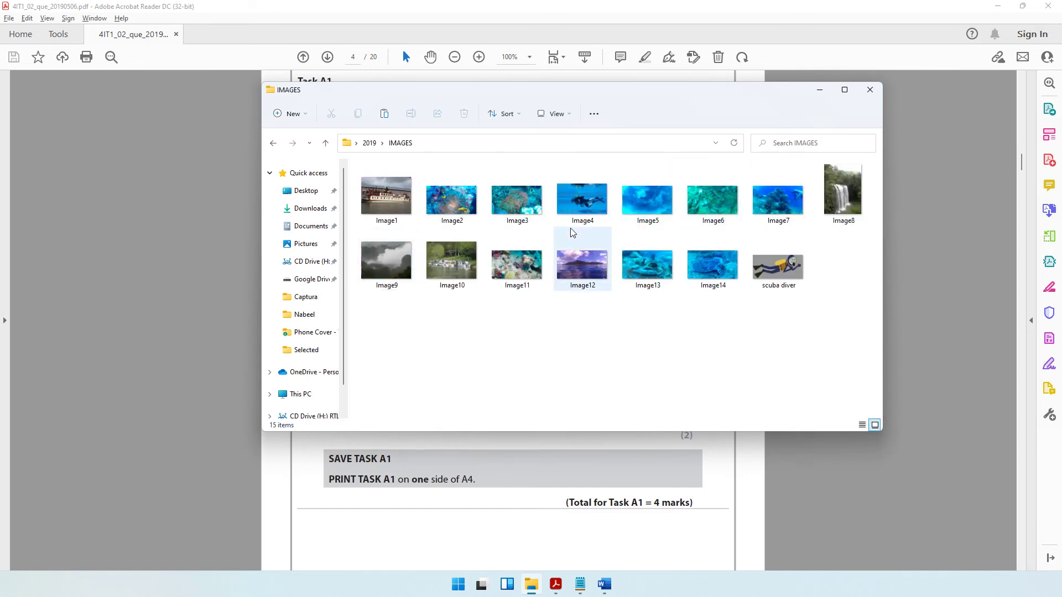
pyautogui.click(819, 90)
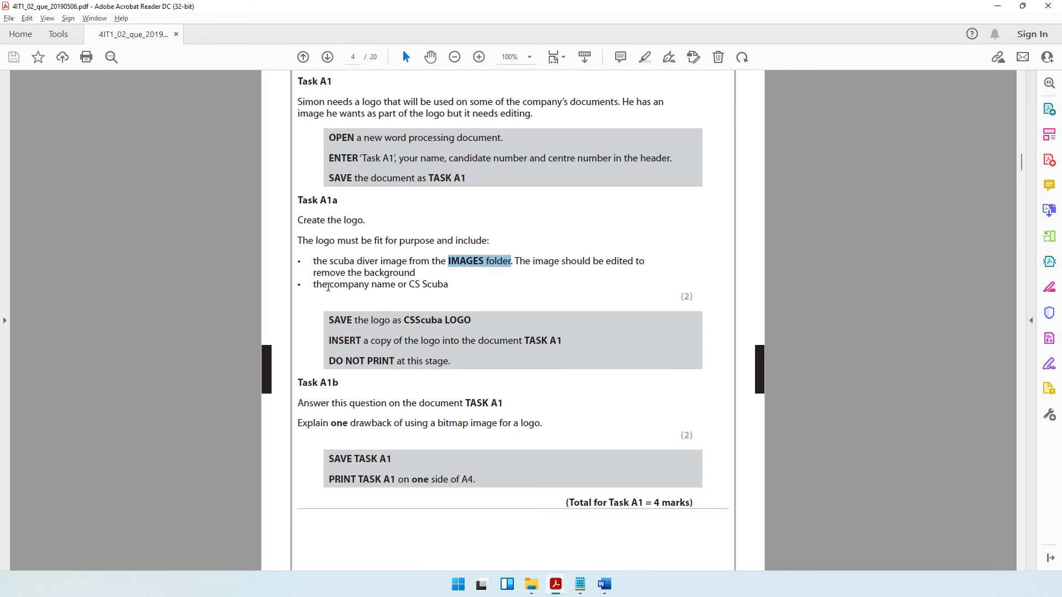
pyautogui.moveTo(314, 285); pyautogui.dragTo(433, 288)
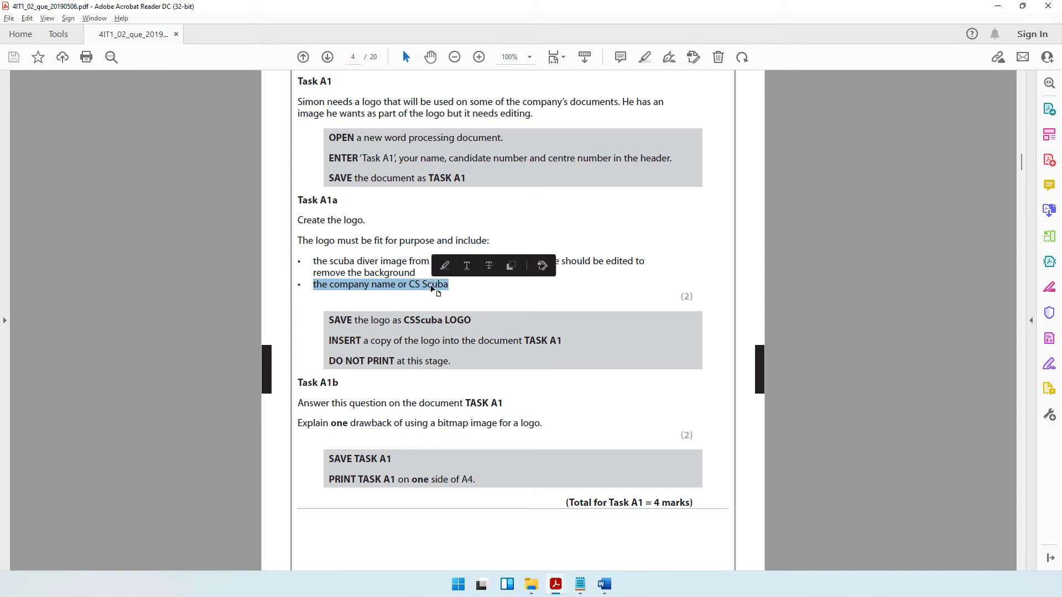
# Step: Check the required image name in the exam paper and select the scuba diver picture in the IMAGES folder
pyautogui.click(531, 584)
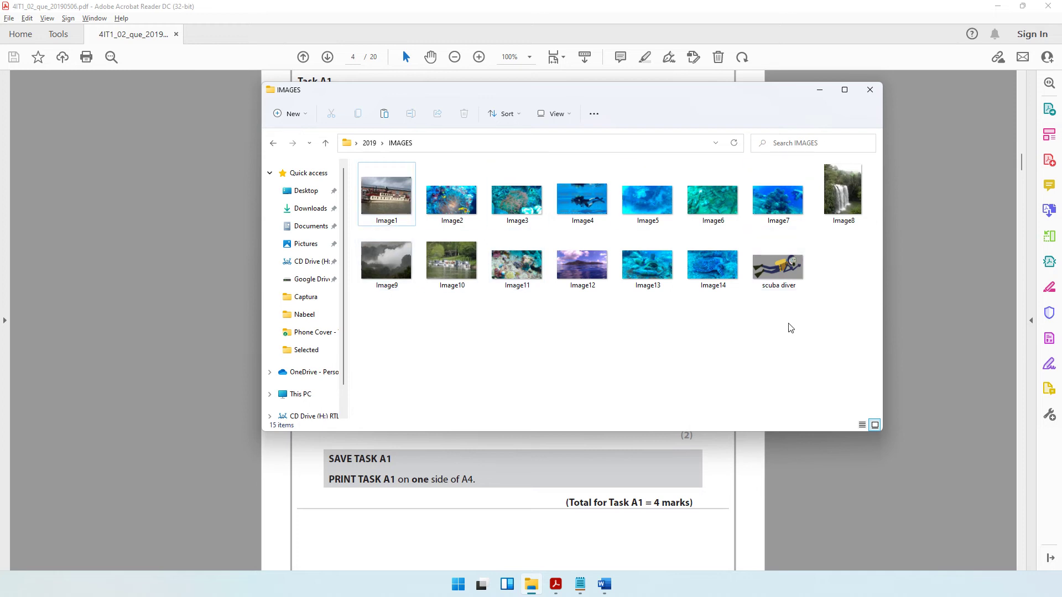
pyautogui.moveTo(579, 89); pyautogui.dragTo(472, 289)
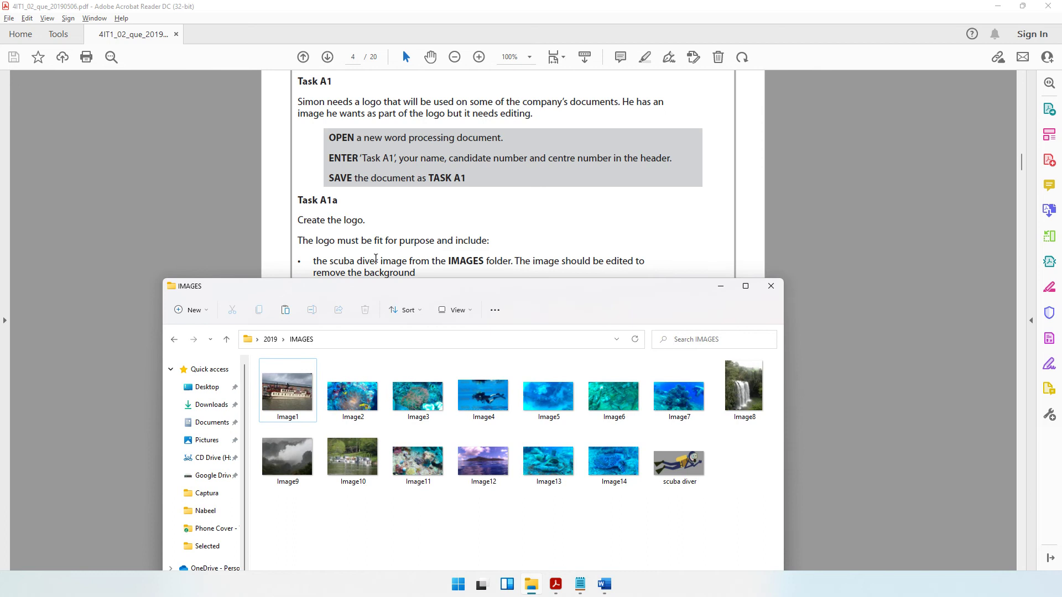
pyautogui.click(360, 265)
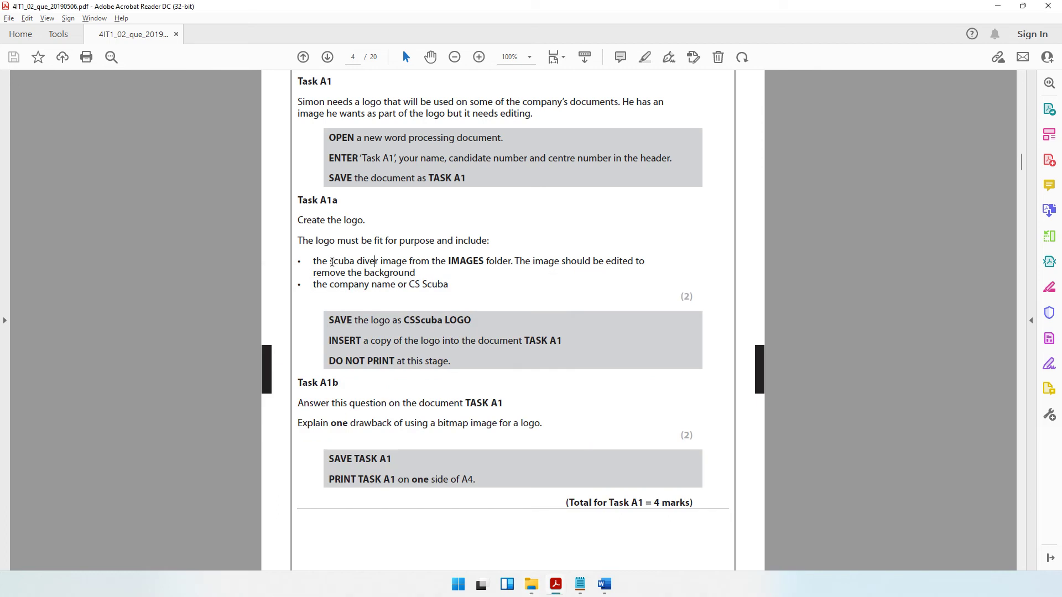
pyautogui.moveTo(330, 262); pyautogui.dragTo(371, 264)
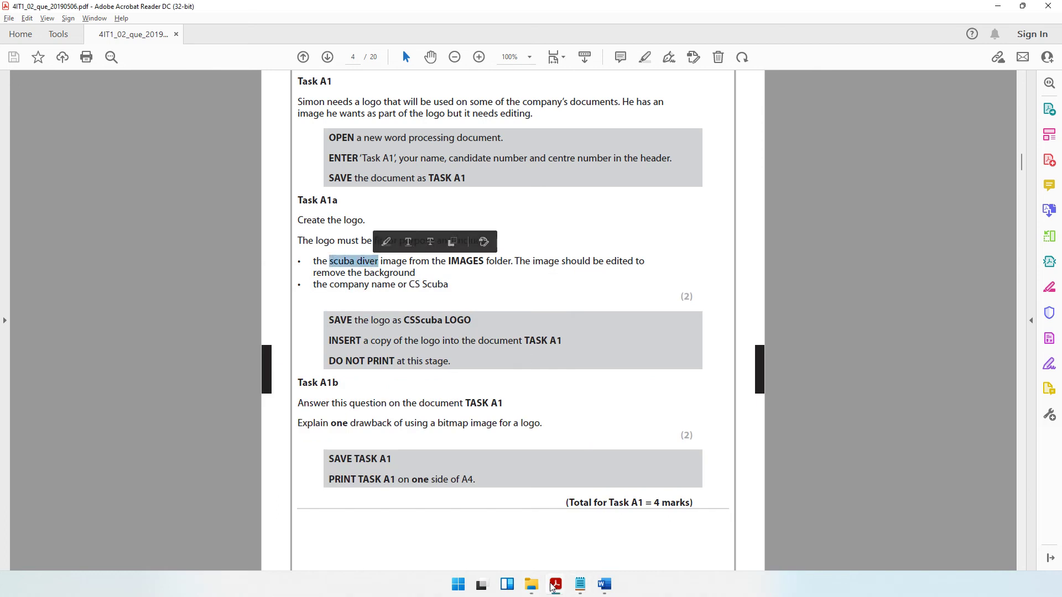
pyautogui.click(531, 584)
pyautogui.click(658, 476)
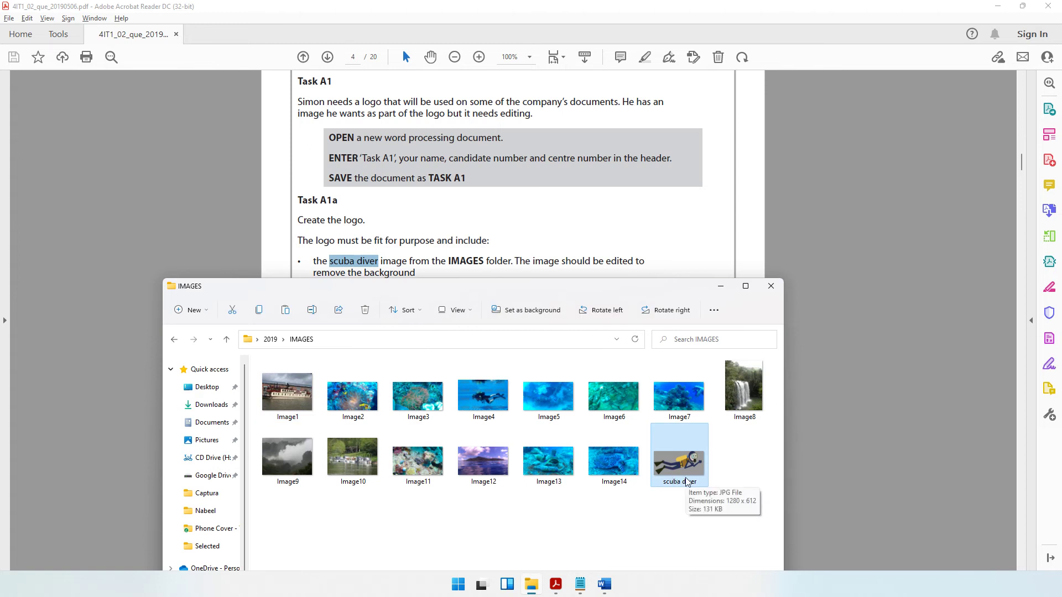
# Step: Copy the text CS Scuba from the Task A1a instructions and return to the IMAGES folder
pyautogui.click(471, 194)
pyautogui.moveTo(352, 291); pyautogui.dragTo(451, 286)
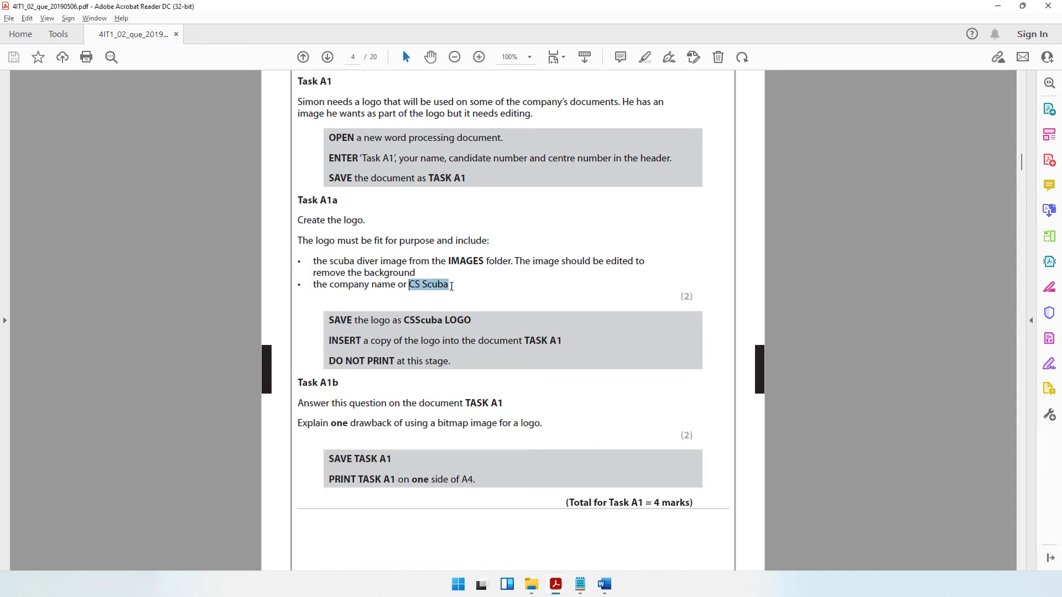
pyautogui.hotkey('ctrl', 'c')
pyautogui.click(535, 592)
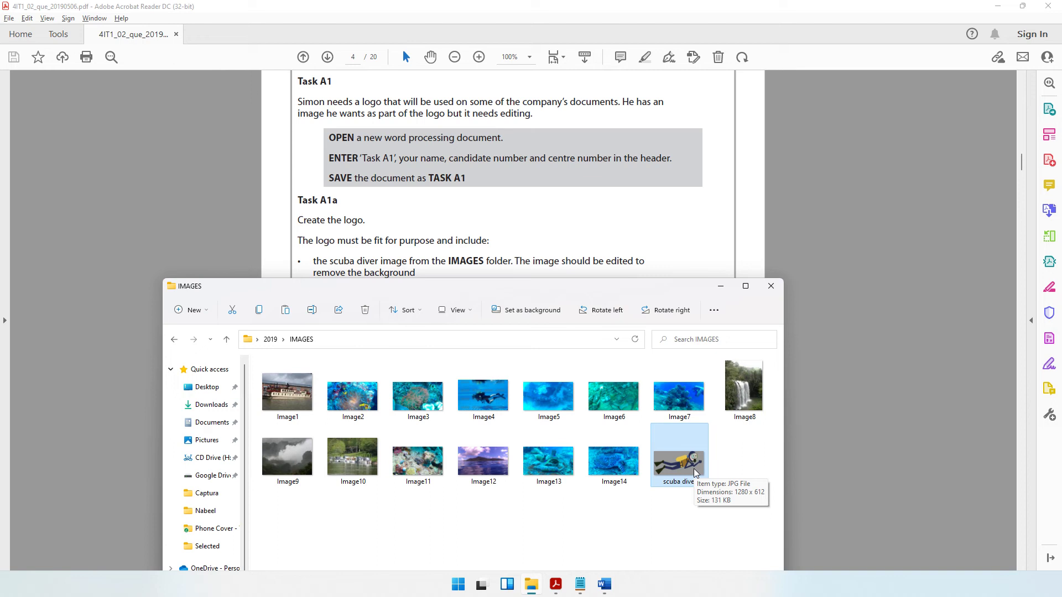
# Step: Launch Photoshop and open the scuba diver image from the IMAGES folder in it
pyautogui.click(459, 587)
pyautogui.click(458, 586)
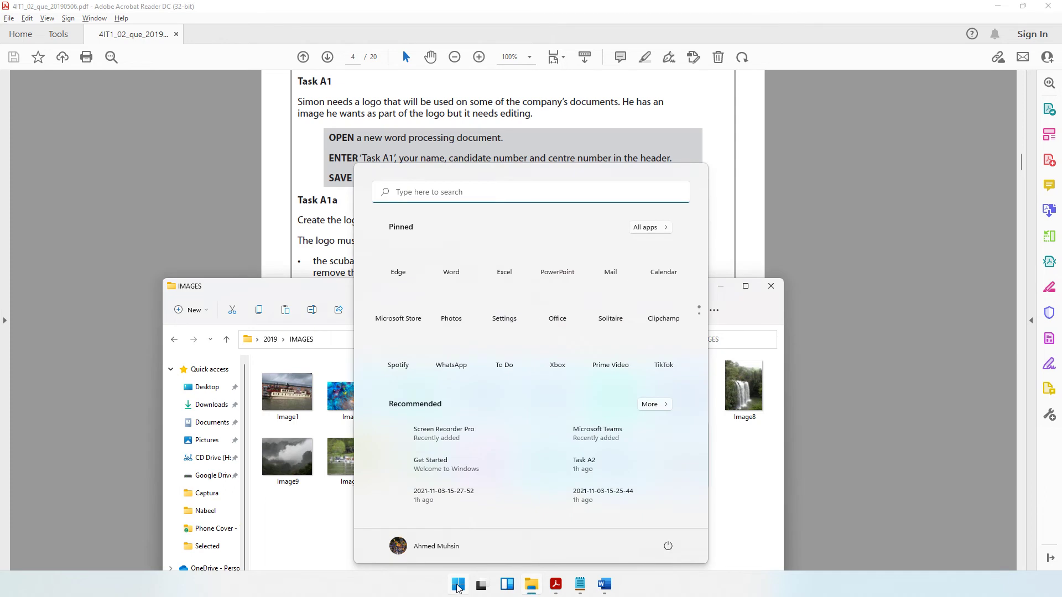
pyautogui.click(458, 587)
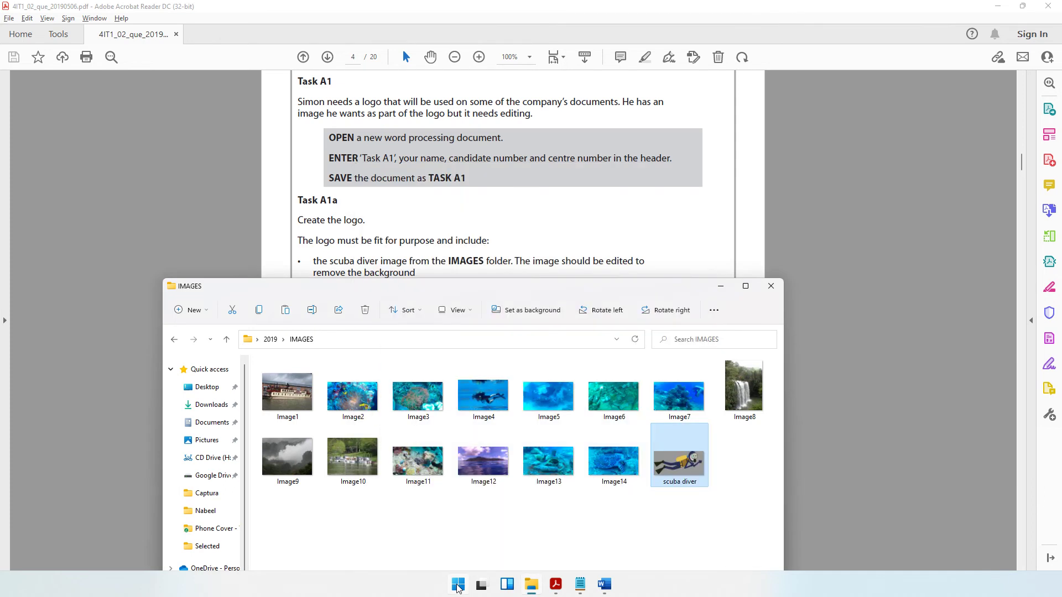
pyautogui.click(459, 587)
pyautogui.click(440, 189)
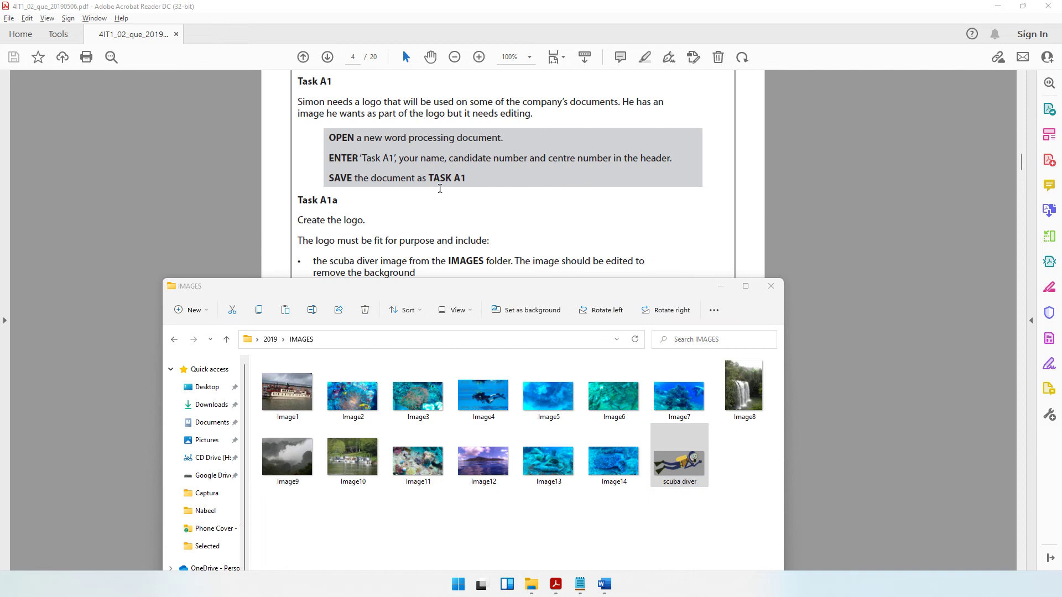
pyautogui.click(458, 588)
pyautogui.click(458, 587)
pyautogui.click(458, 587)
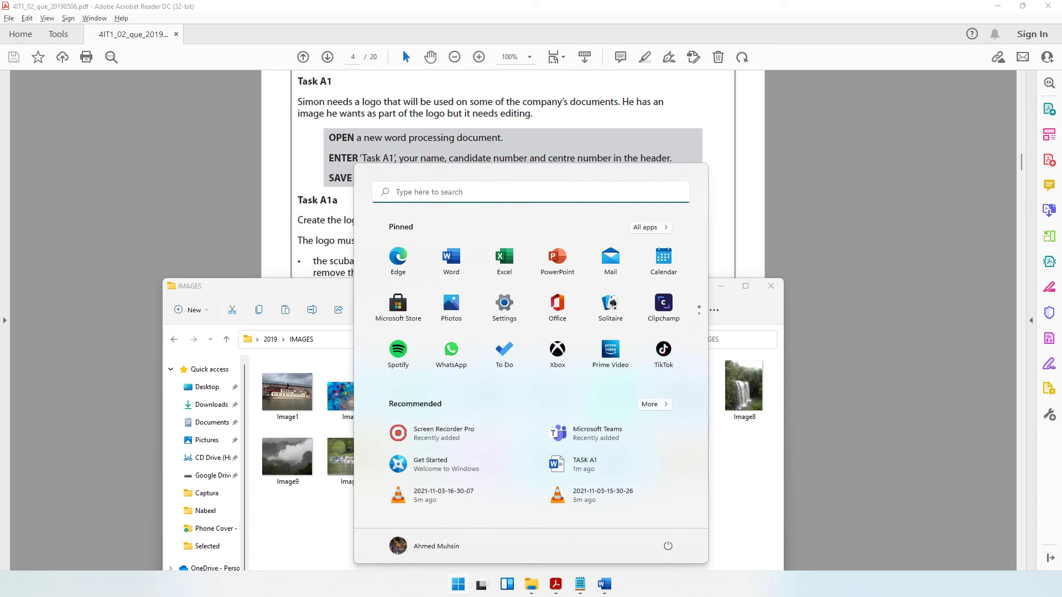
pyautogui.click(445, 200)
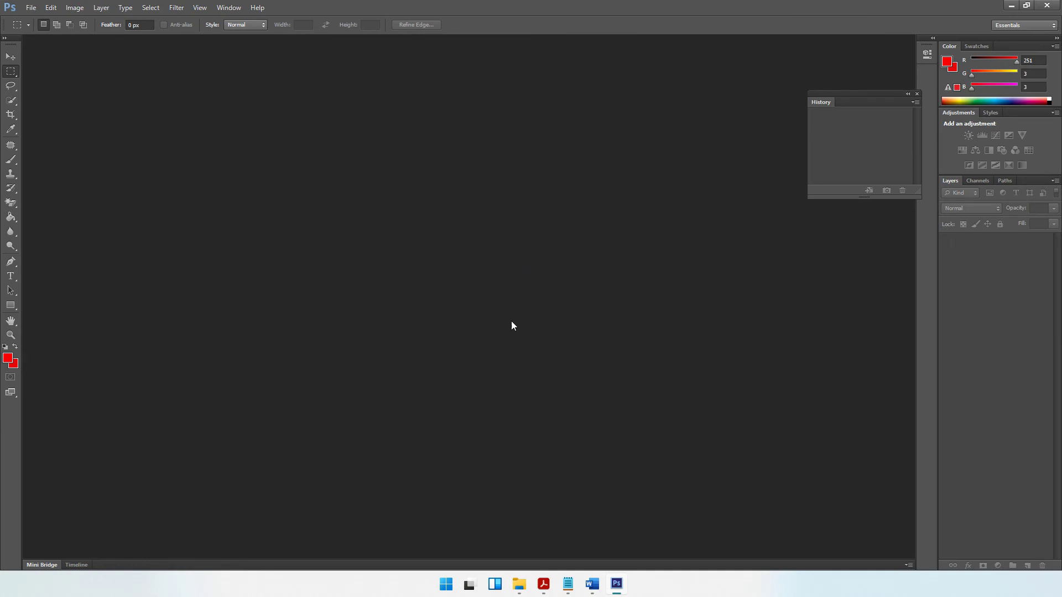
pyautogui.click(519, 584)
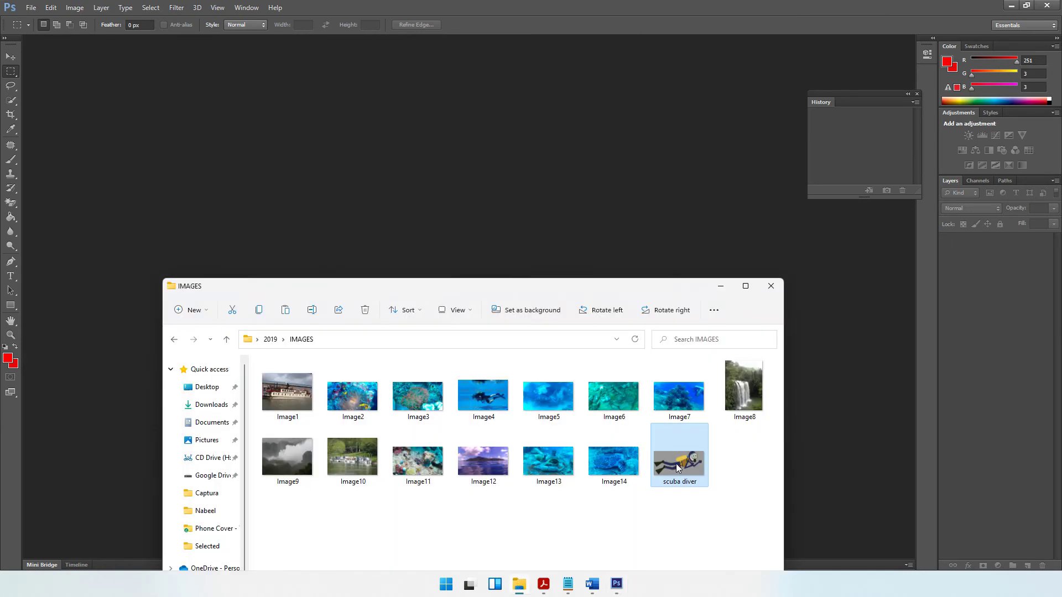
pyautogui.moveTo(673, 465); pyautogui.dragTo(95, 12)
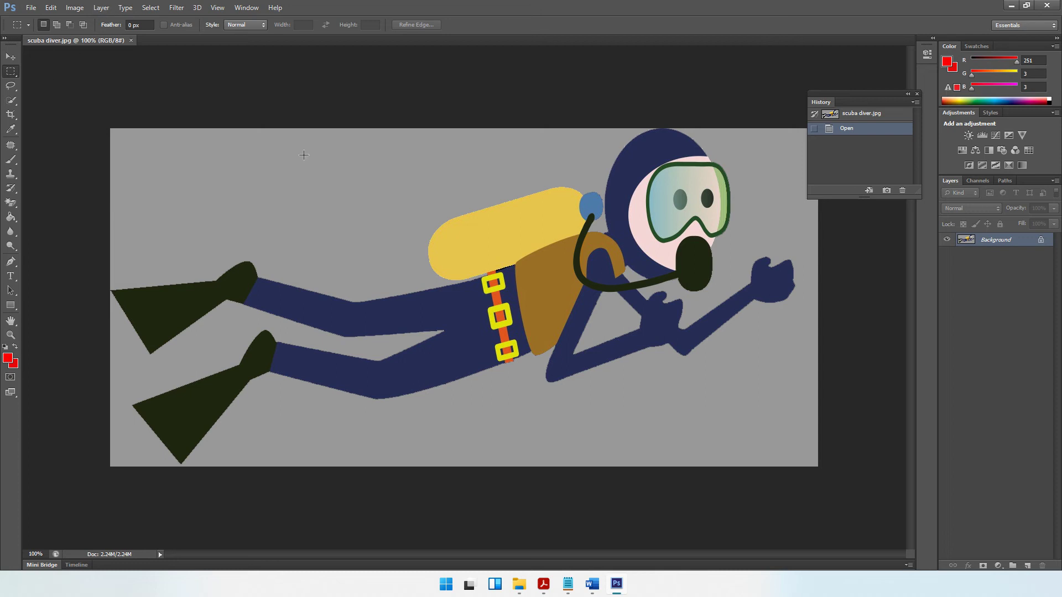
# Step: Check the Task A1a background removal requirement in the exam paper and return to Photoshop
pyautogui.click(543, 584)
pyautogui.moveTo(364, 273); pyautogui.dragTo(398, 272)
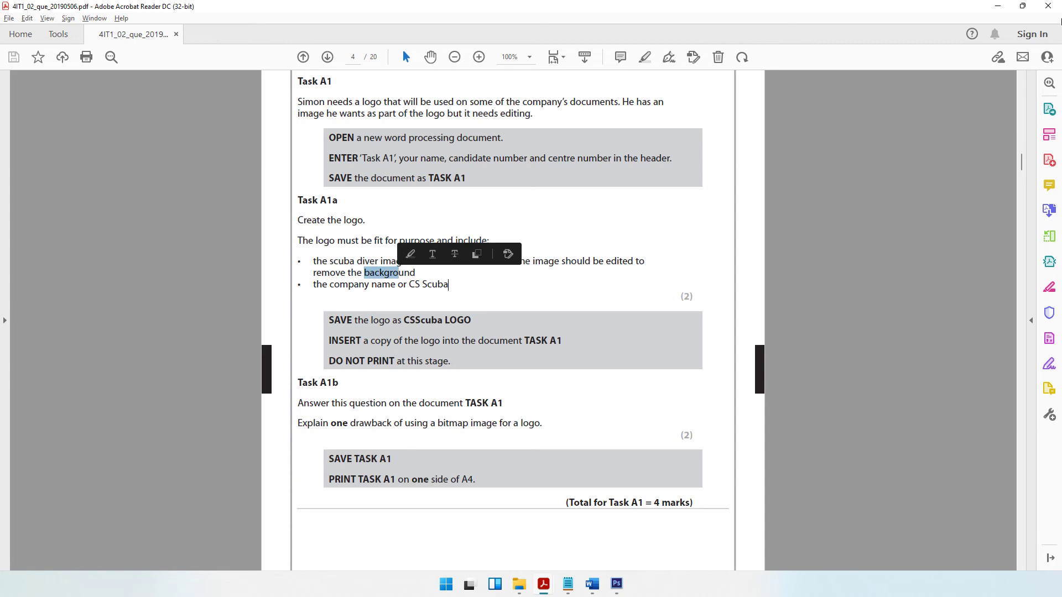
pyautogui.click(996, 7)
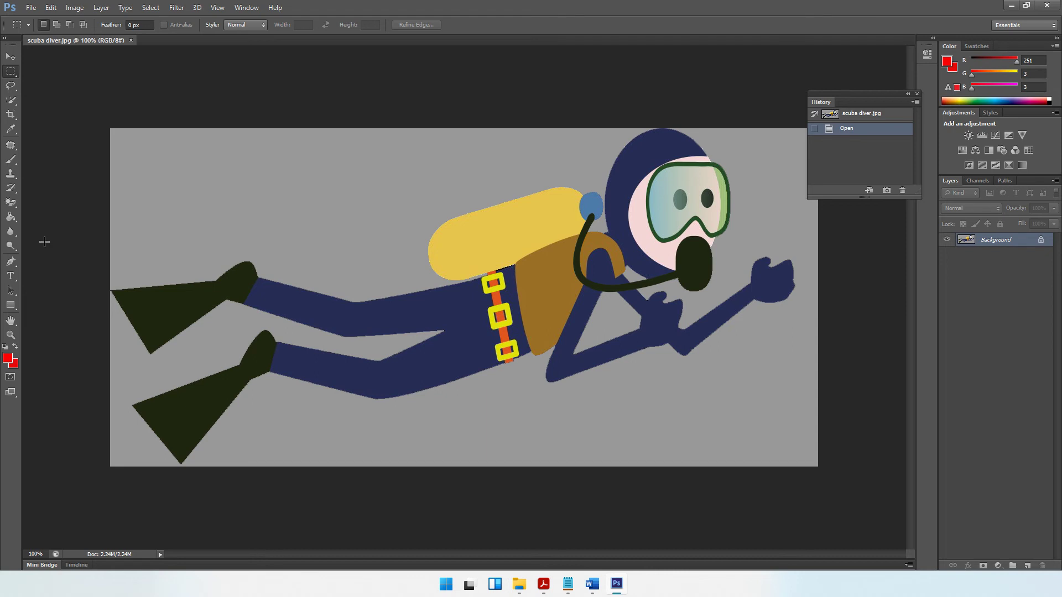
# Step: Erase the grey background around the diver with the Magic Eraser, including the enclosed gaps at the arm and neck
pyautogui.click(12, 204)
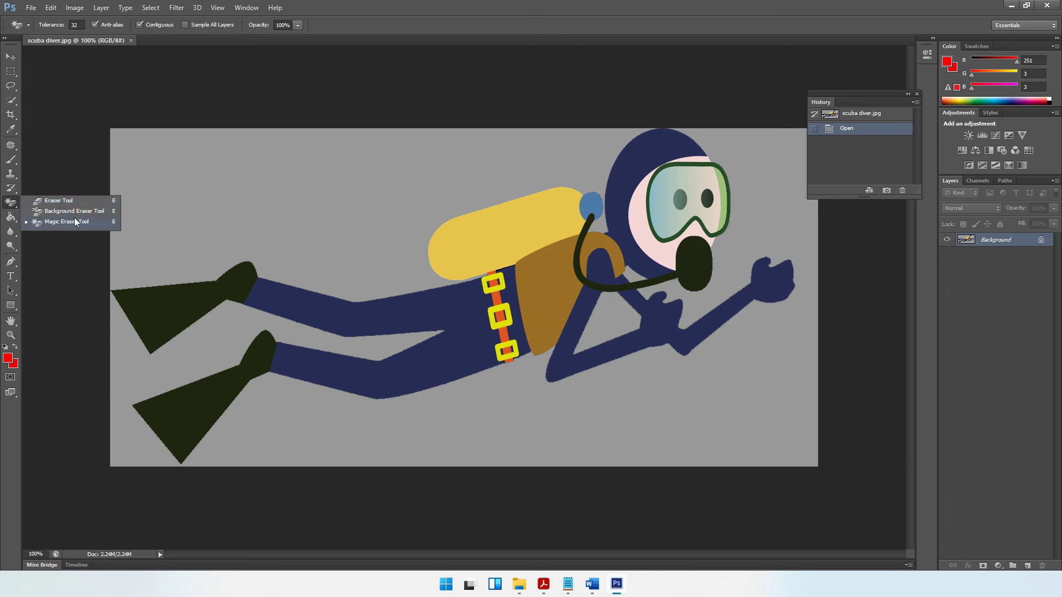
pyautogui.click(11, 56)
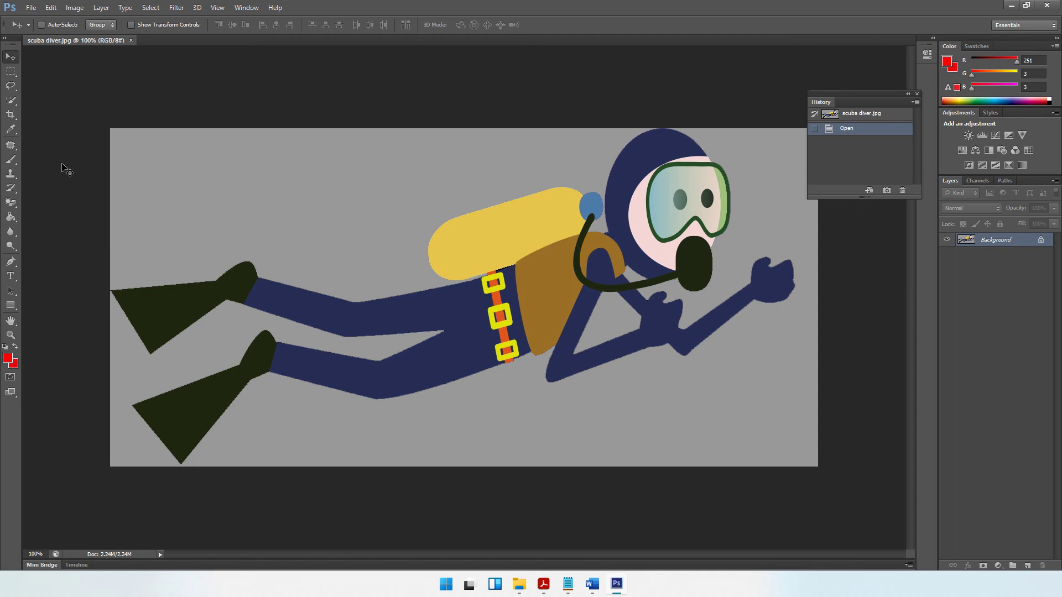
pyautogui.press('e')
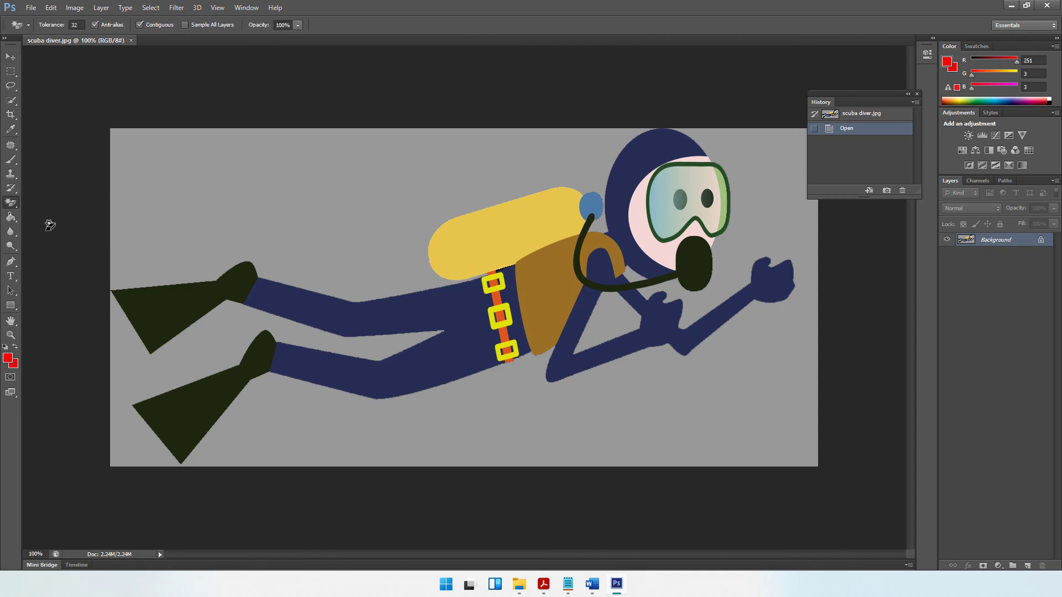
pyautogui.click(10, 206)
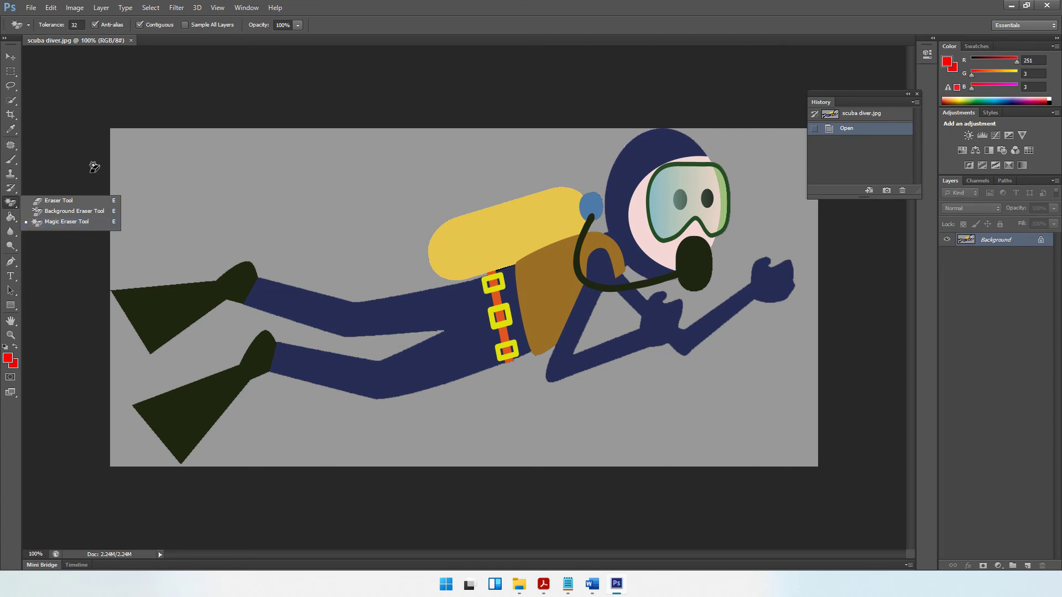
pyautogui.click(335, 190)
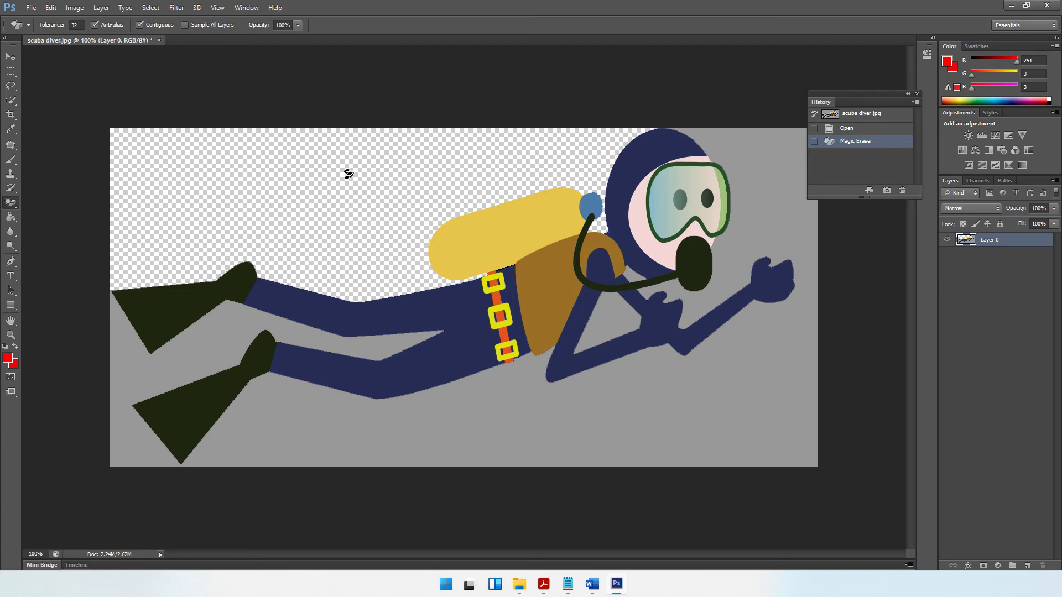
pyautogui.click(189, 365)
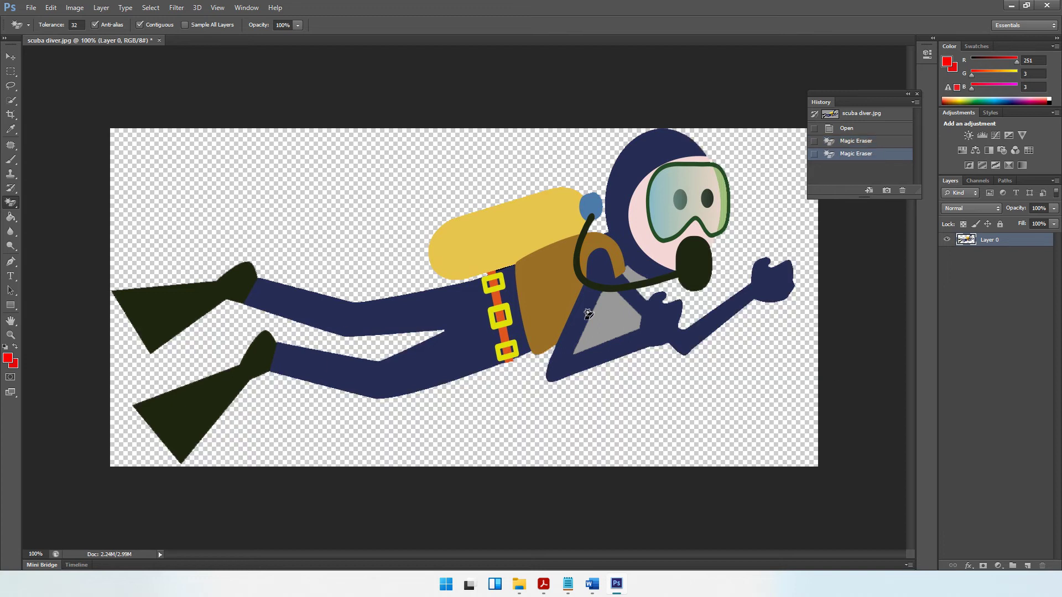
pyautogui.click(597, 339)
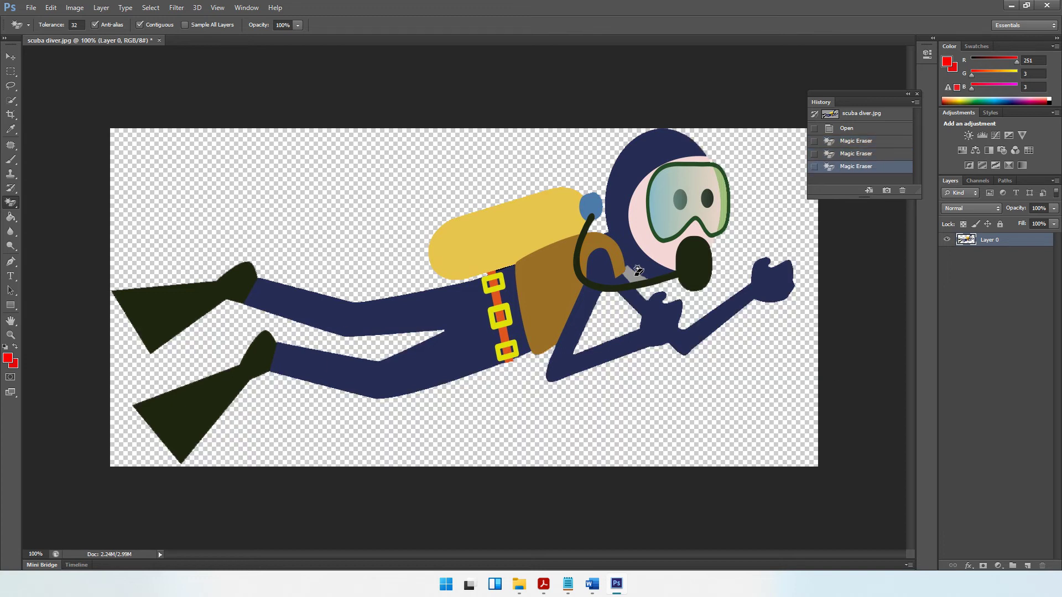
pyautogui.click(638, 271)
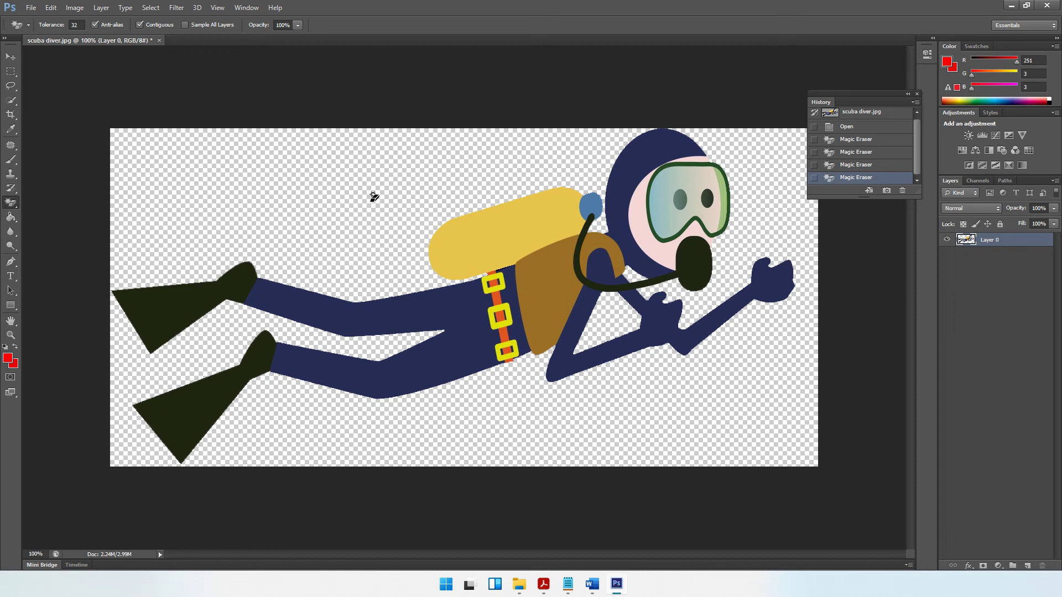
# Step: Recheck the logo requirements in the exam paper and add the text CS Scuba in the empty area above the diver's legs
pyautogui.click(543, 584)
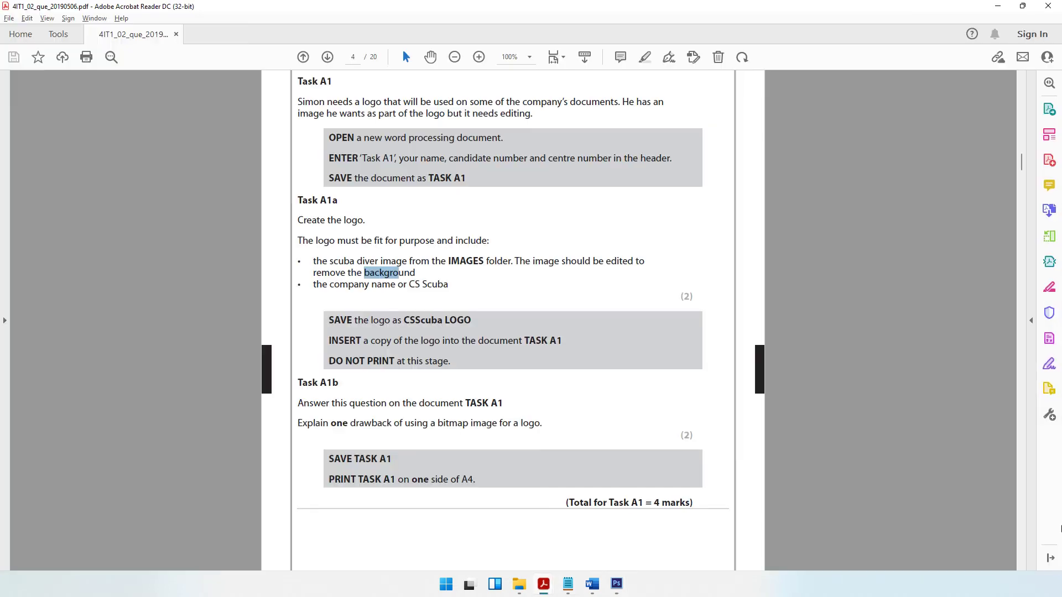
pyautogui.click(998, 6)
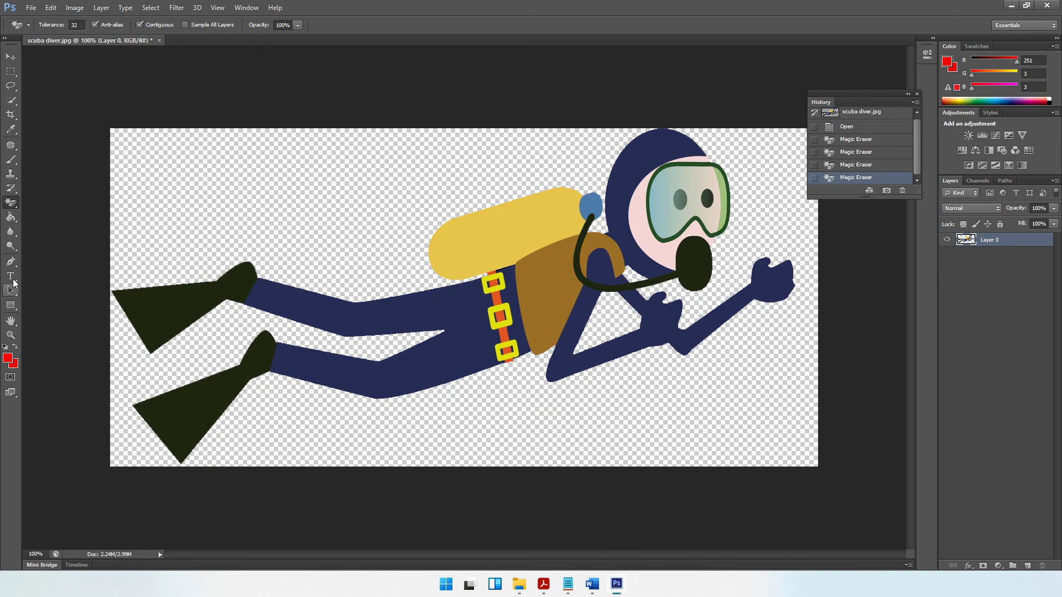
pyautogui.click(12, 276)
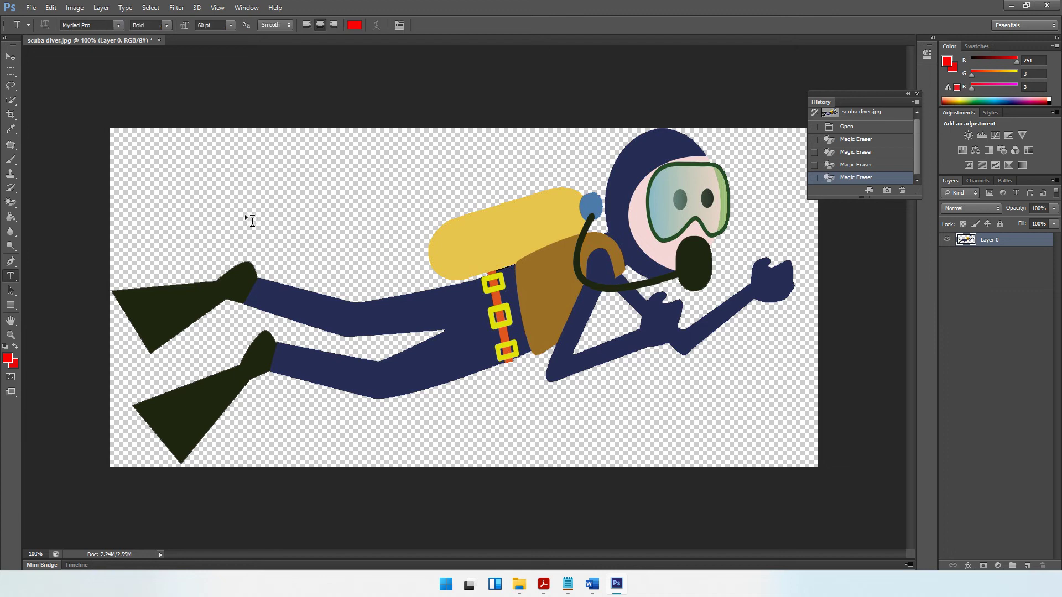
pyautogui.moveTo(242, 207); pyautogui.dragTo(427, 258)
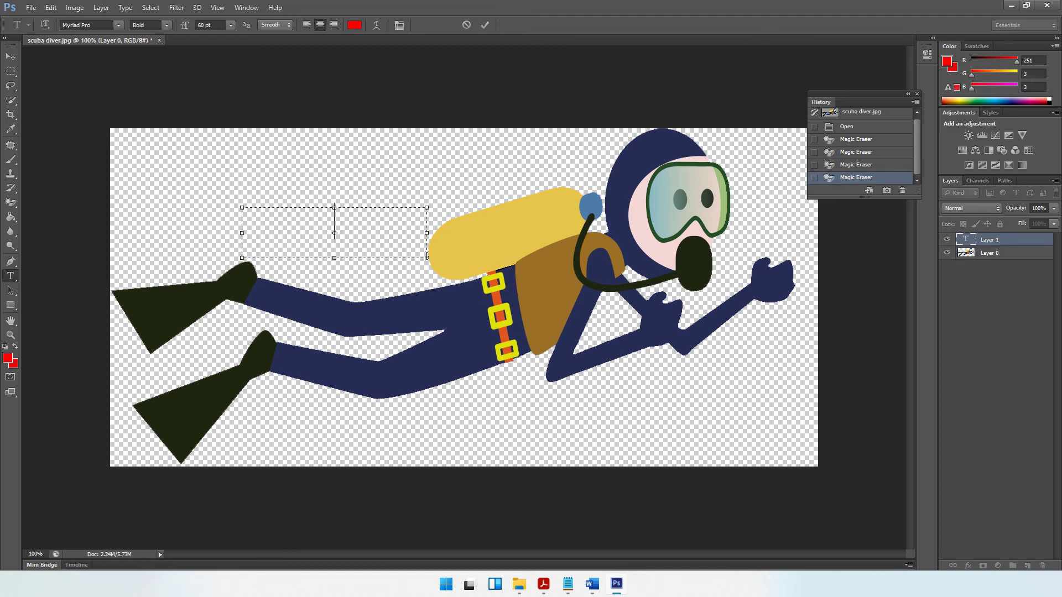
pyautogui.write('CS')
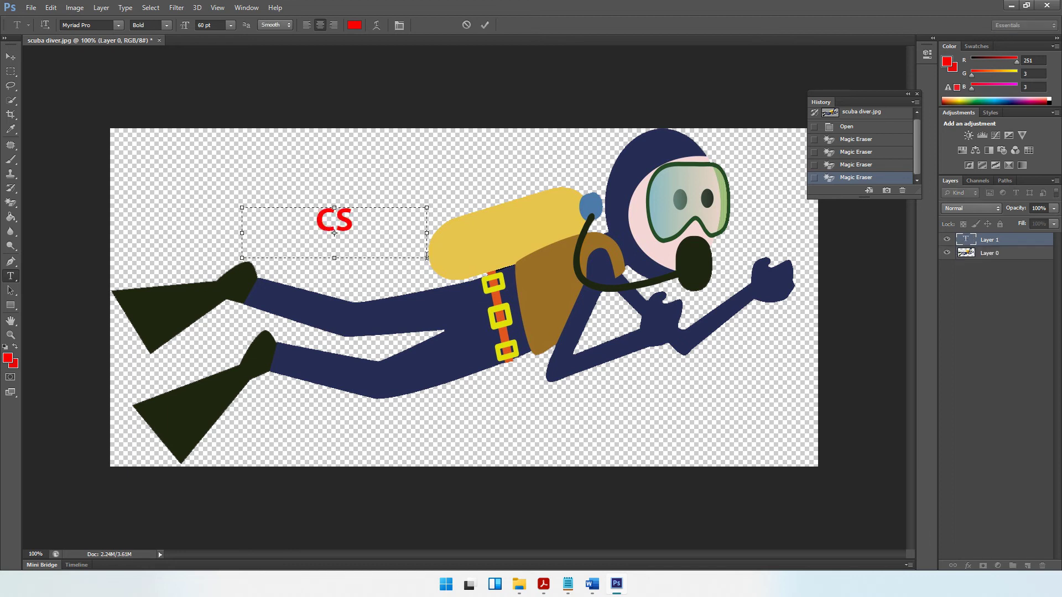
pyautogui.write(' Scuba')
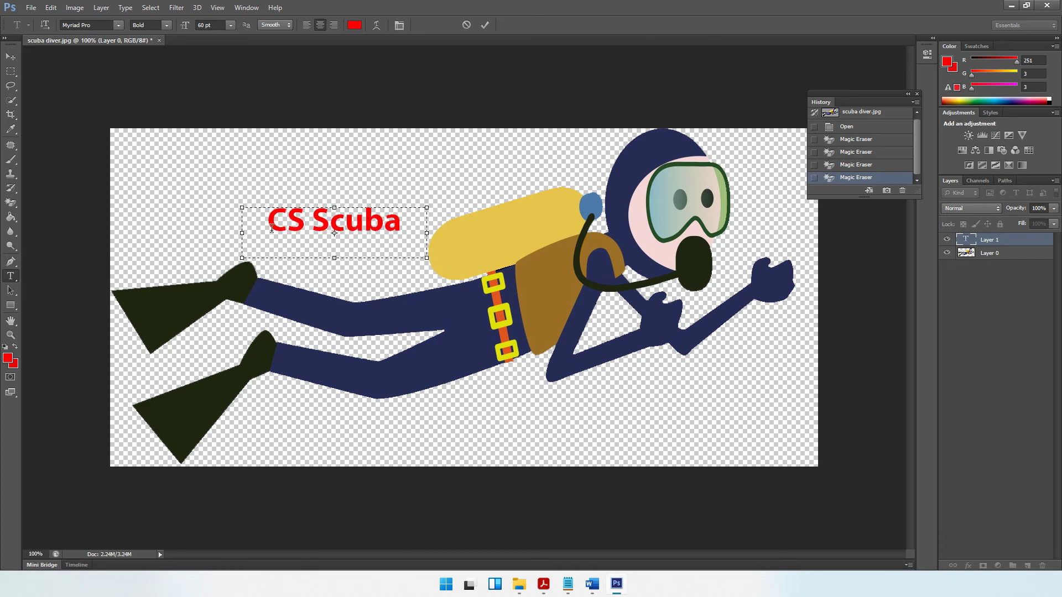
# Step: Set the CS Scuba text to 80 pt and colour it near-black (0a0909)
pyautogui.moveTo(267, 224); pyautogui.dragTo(406, 221)
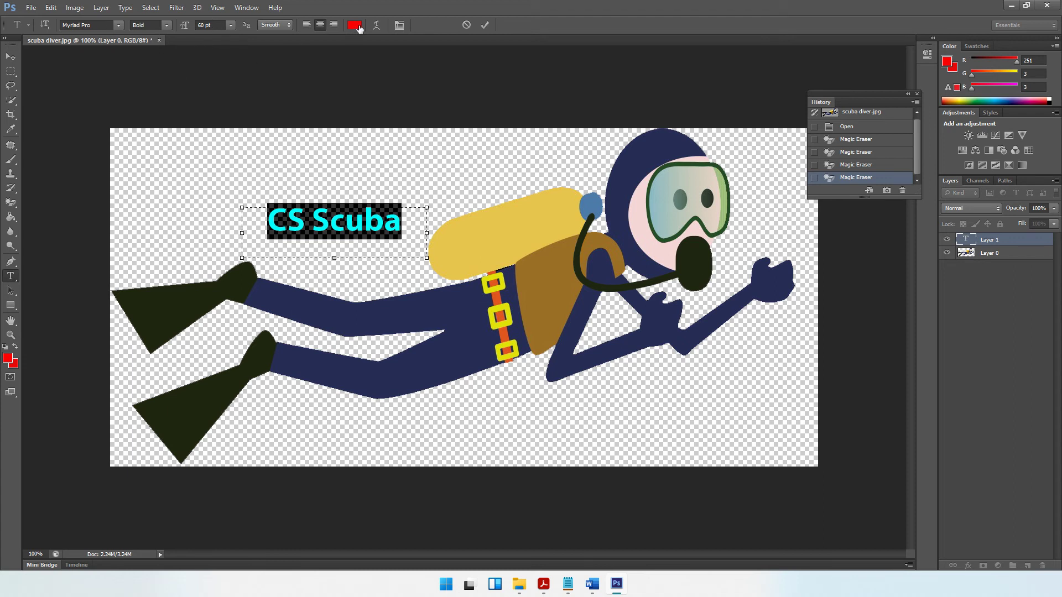
pyautogui.click(207, 25)
pyautogui.write('80')
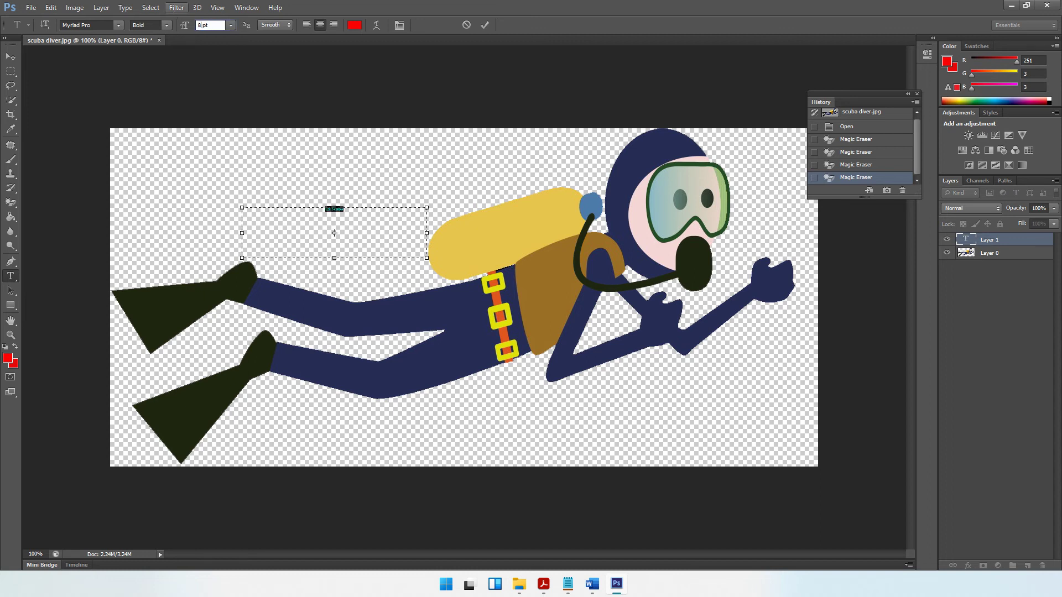
pyautogui.click(355, 25)
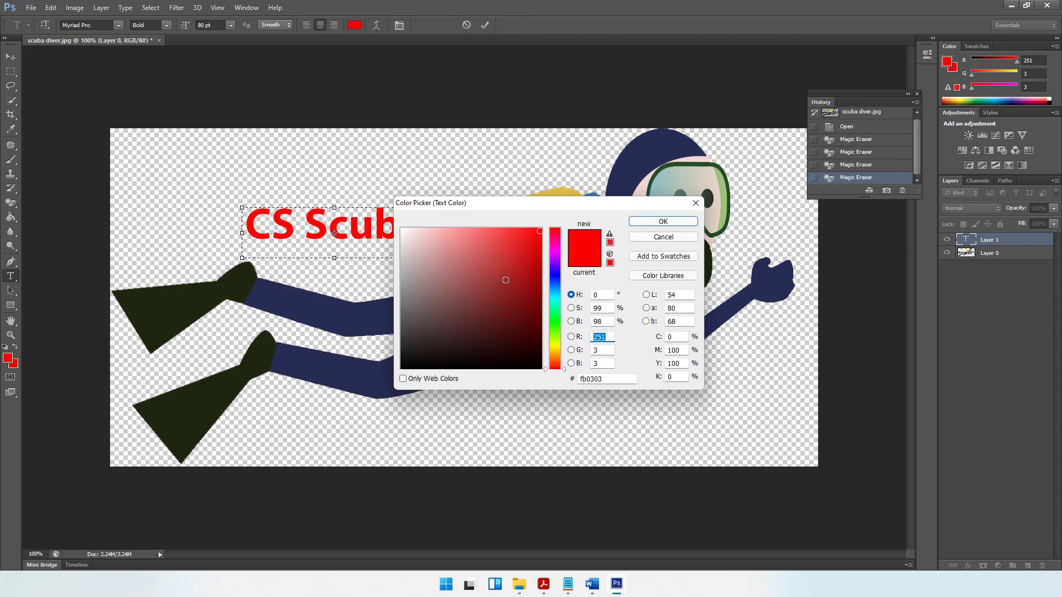
pyautogui.click(421, 363)
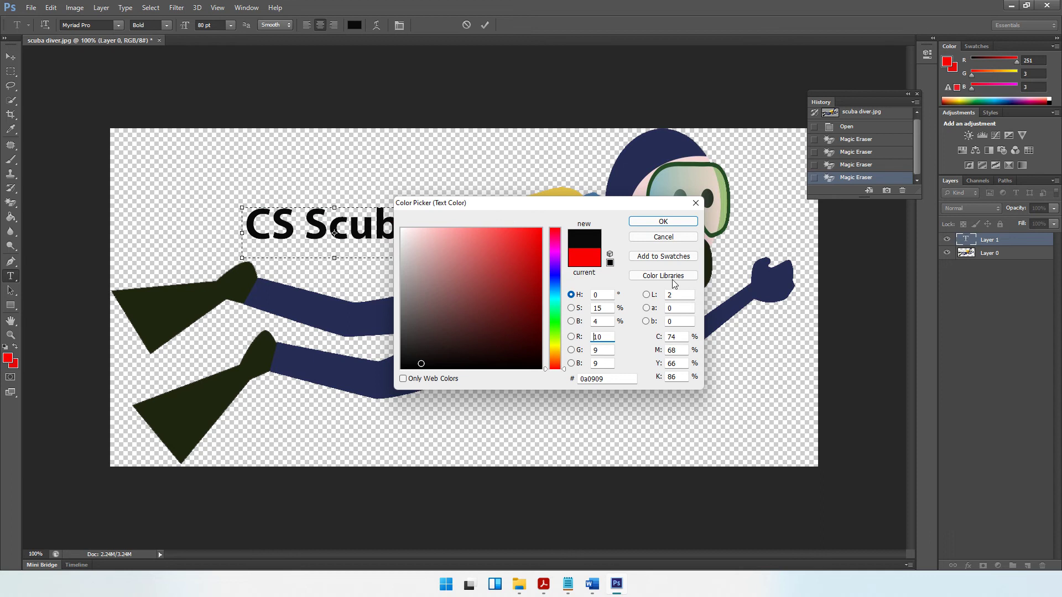
pyautogui.click(663, 221)
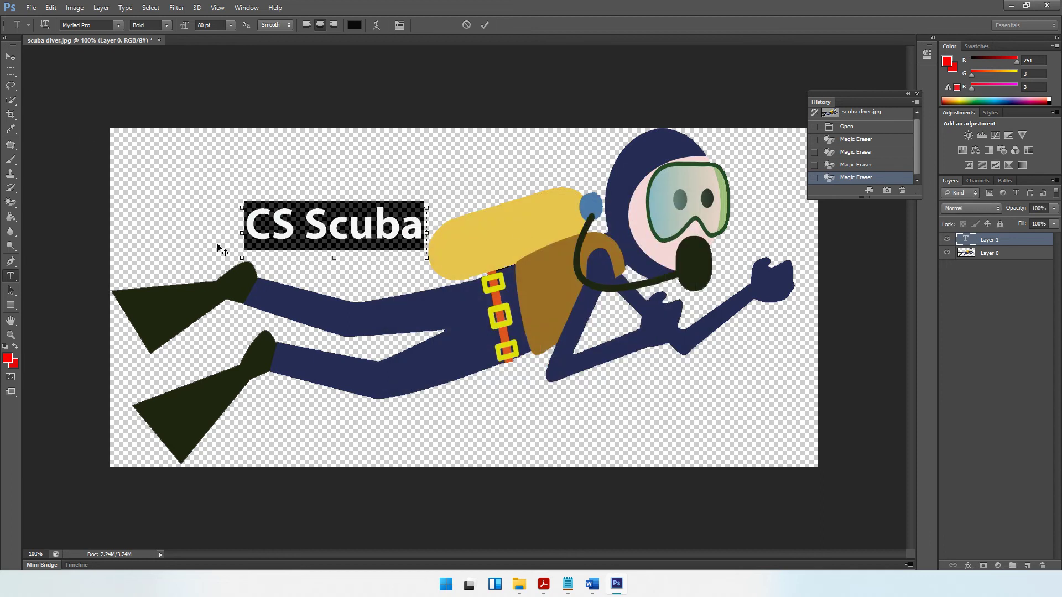
# Step: Finish the text edit and move the CS Scuba text layer slightly down, closer to the diver's legs
pyautogui.click(10, 60)
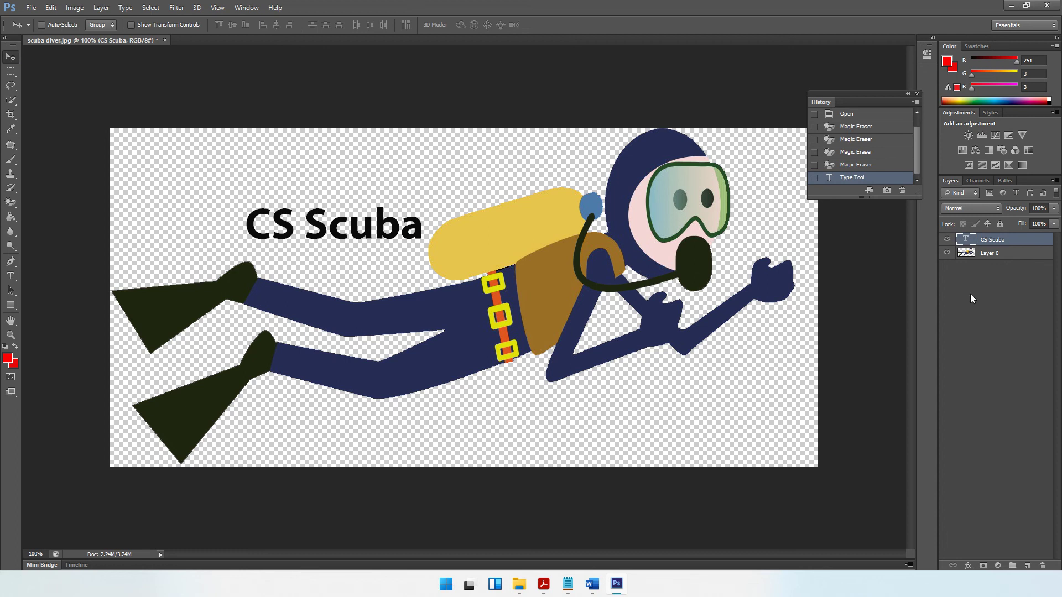
pyautogui.click(994, 258)
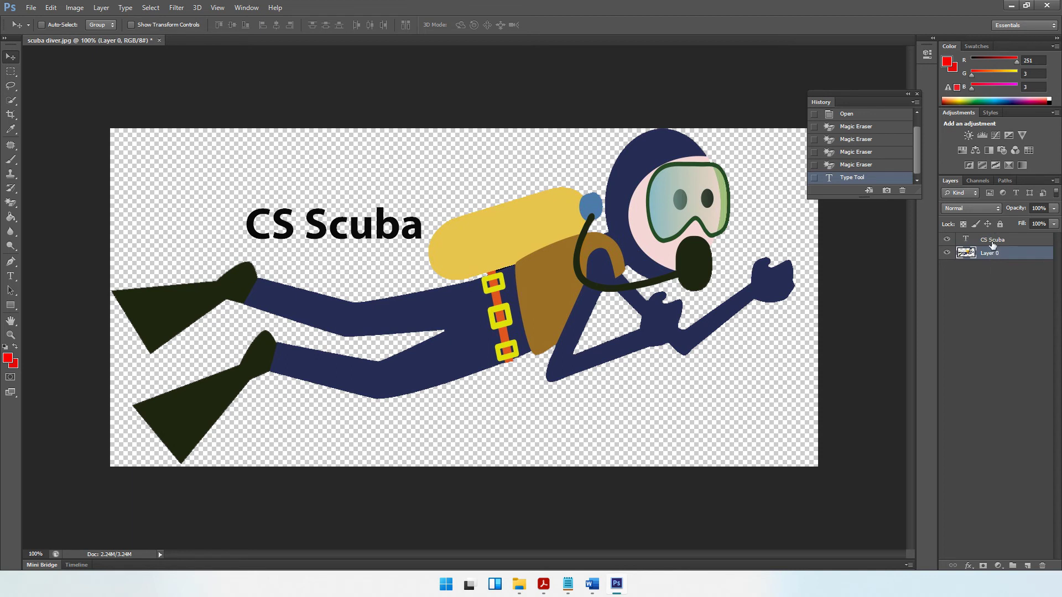
pyautogui.click(993, 243)
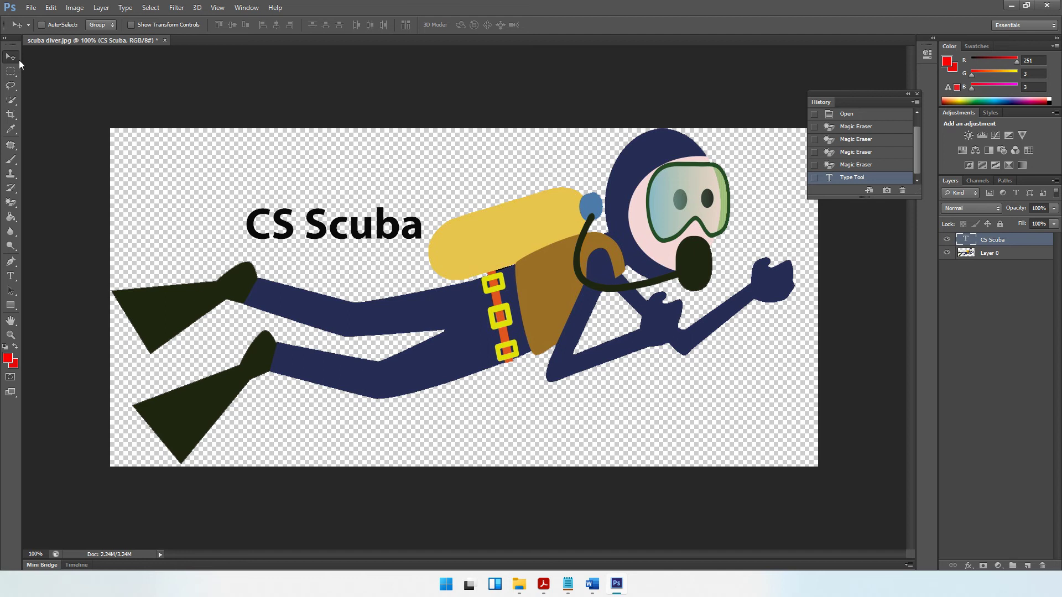
pyautogui.moveTo(325, 238)
pyautogui.mouseDown()
pyautogui.moveTo(312, 242)
pyautogui.moveTo(325, 262)
pyautogui.moveTo(324, 249)
pyautogui.mouseUp()
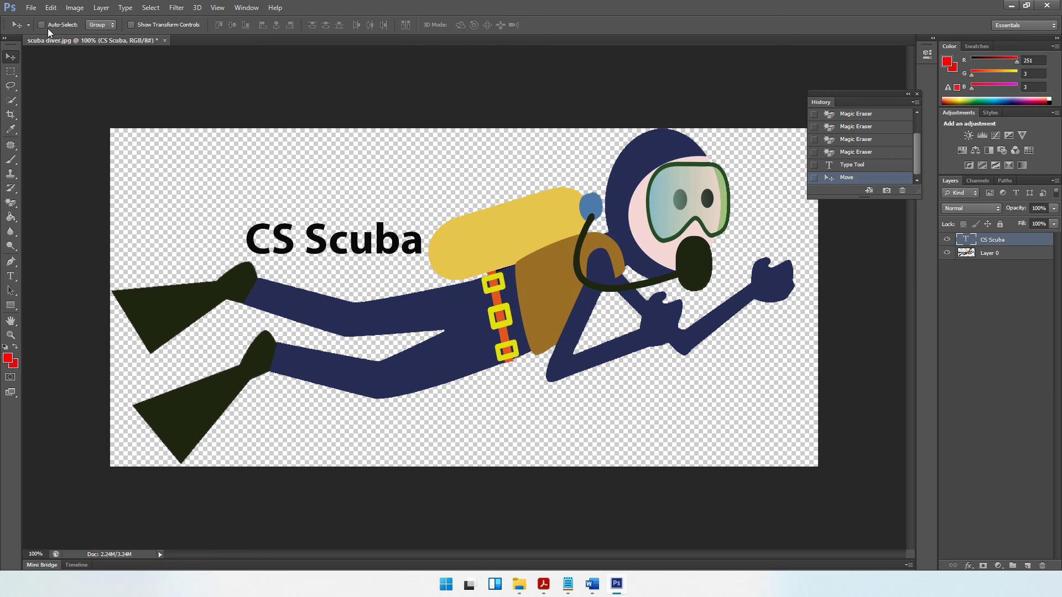
# Step: Start saving the logo under a new name and look up the required file name in the Task A1a instructions
pyautogui.click(31, 8)
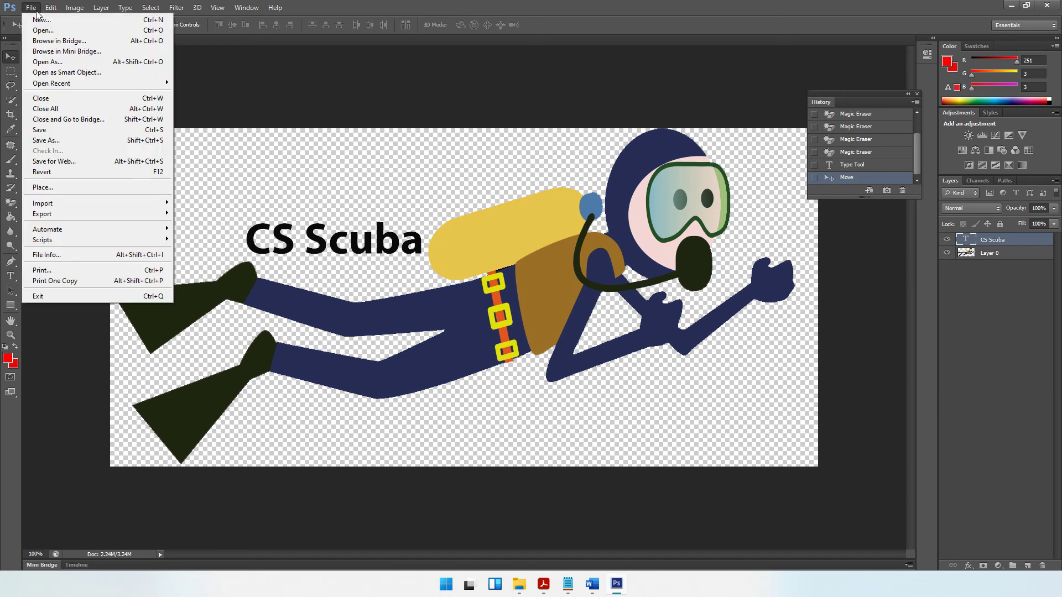
pyautogui.click(38, 143)
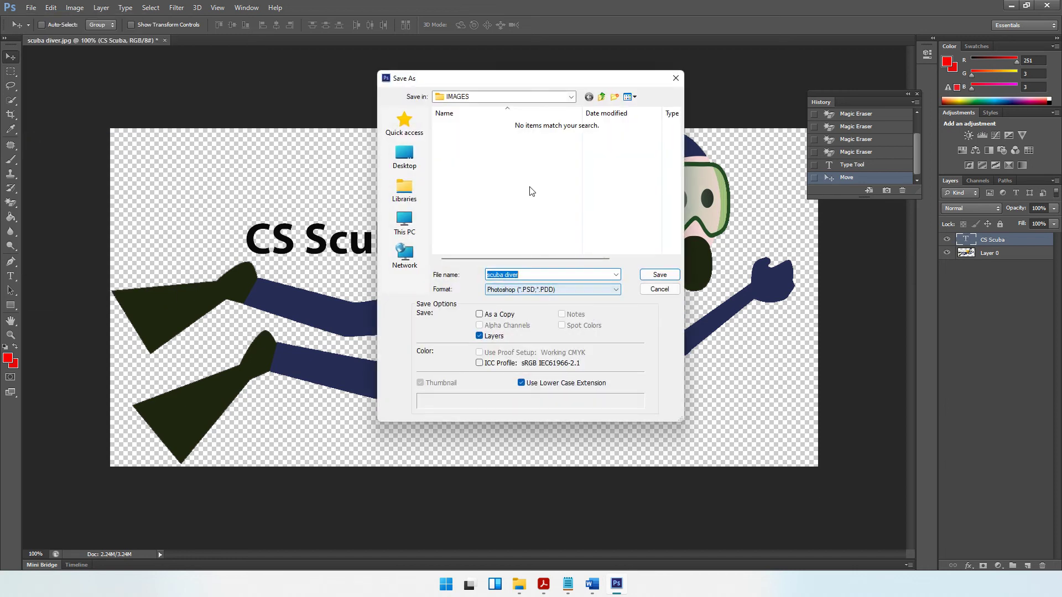
pyautogui.click(544, 587)
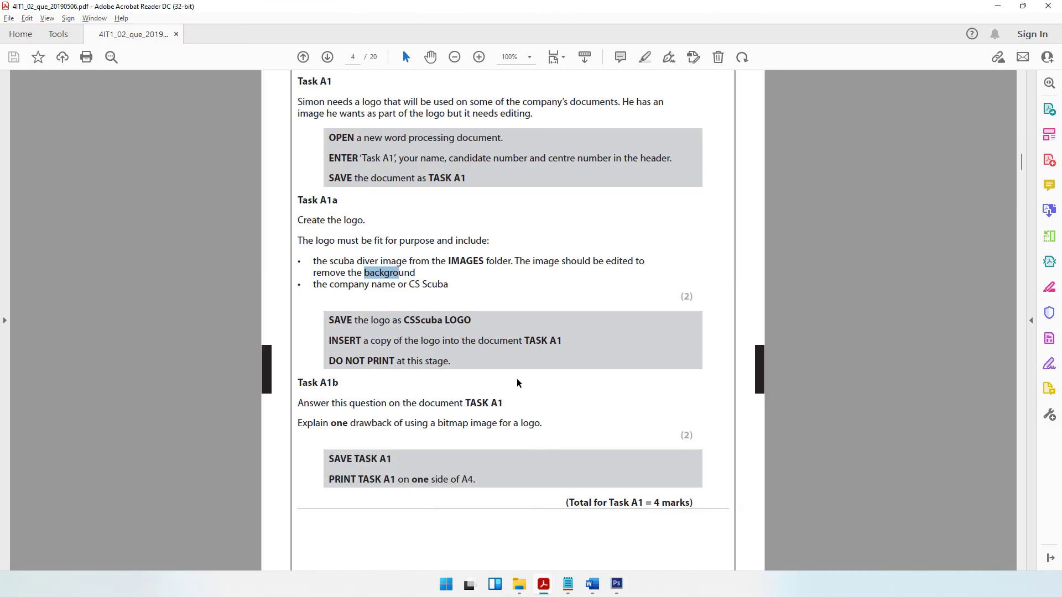
pyautogui.moveTo(403, 320); pyautogui.dragTo(475, 322)
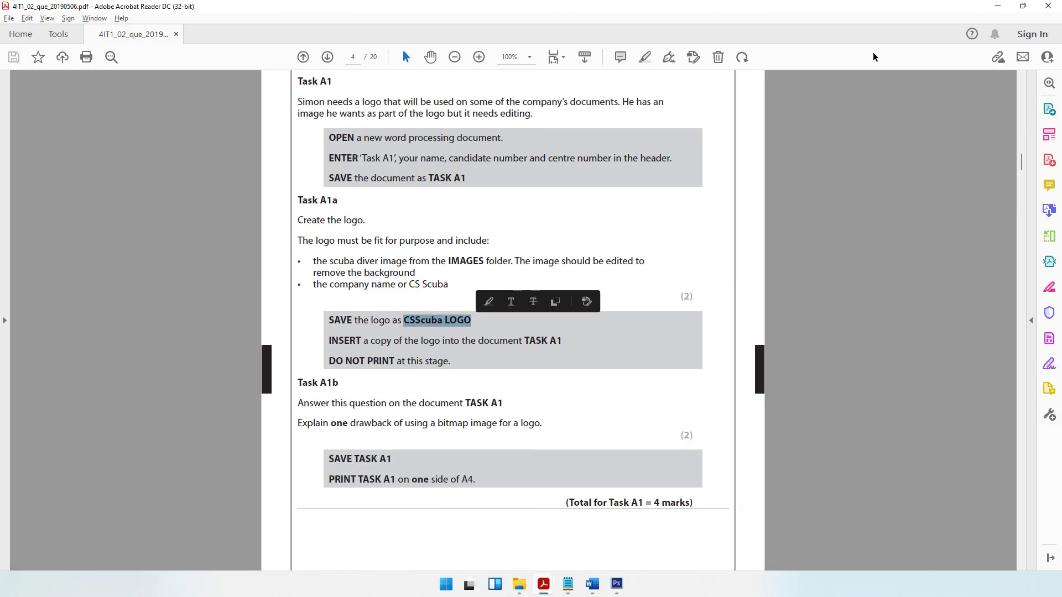
pyautogui.click(996, 8)
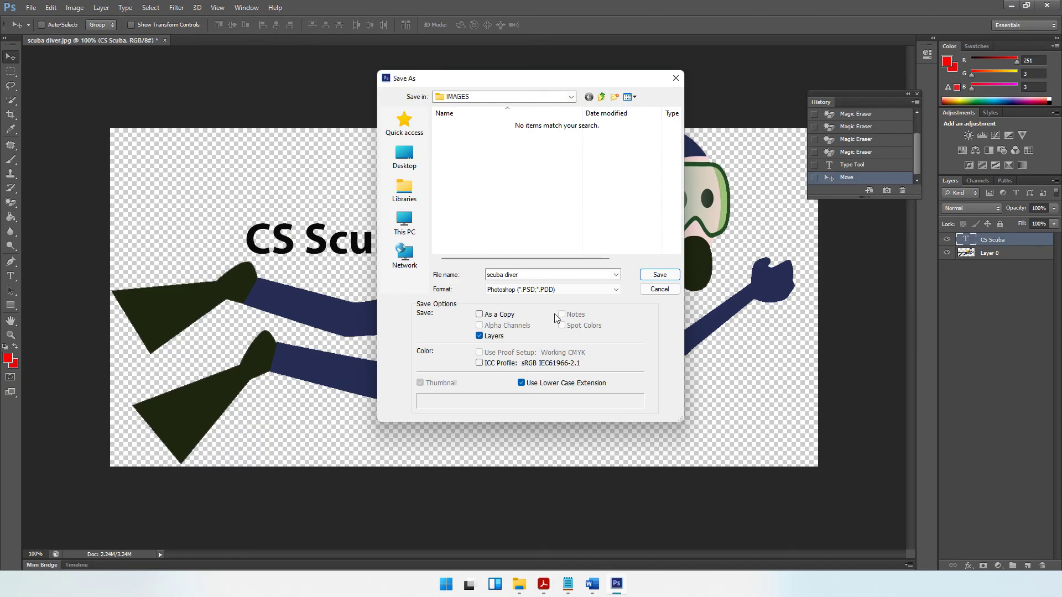
# Step: Save the logo in the IMAGES folder as a PNG named CS Scuba Logo, with smallest compression and no interlacing
pyautogui.click(564, 289)
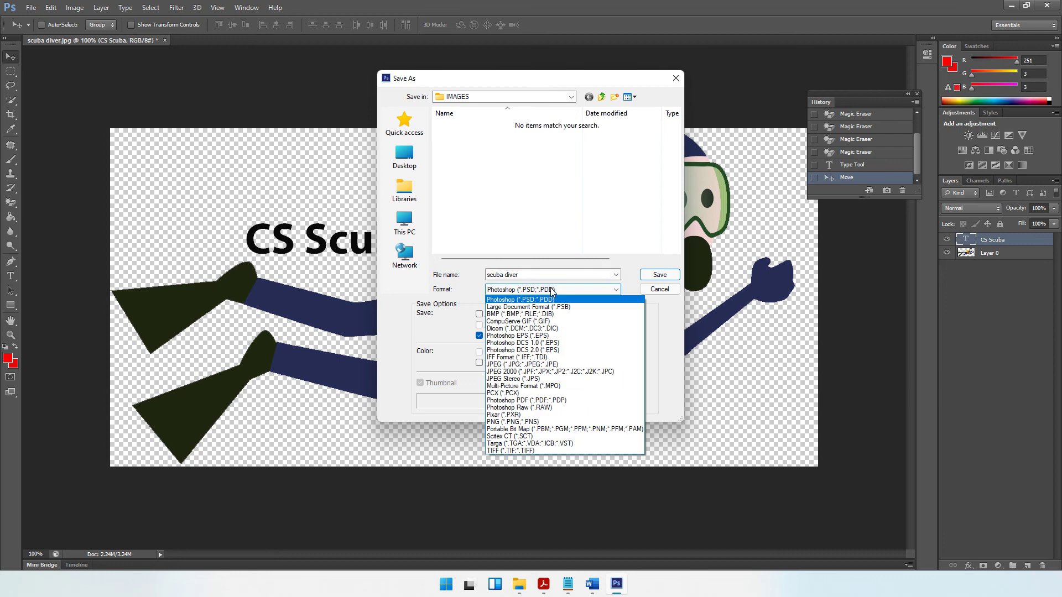
pyautogui.click(512, 422)
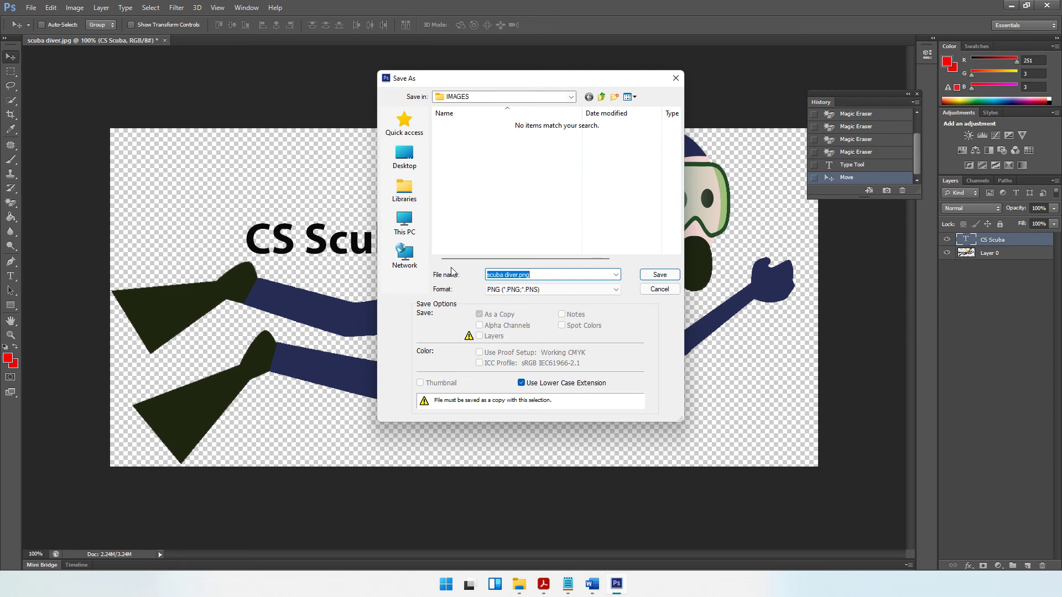
pyautogui.write('CS Scuba Logo')
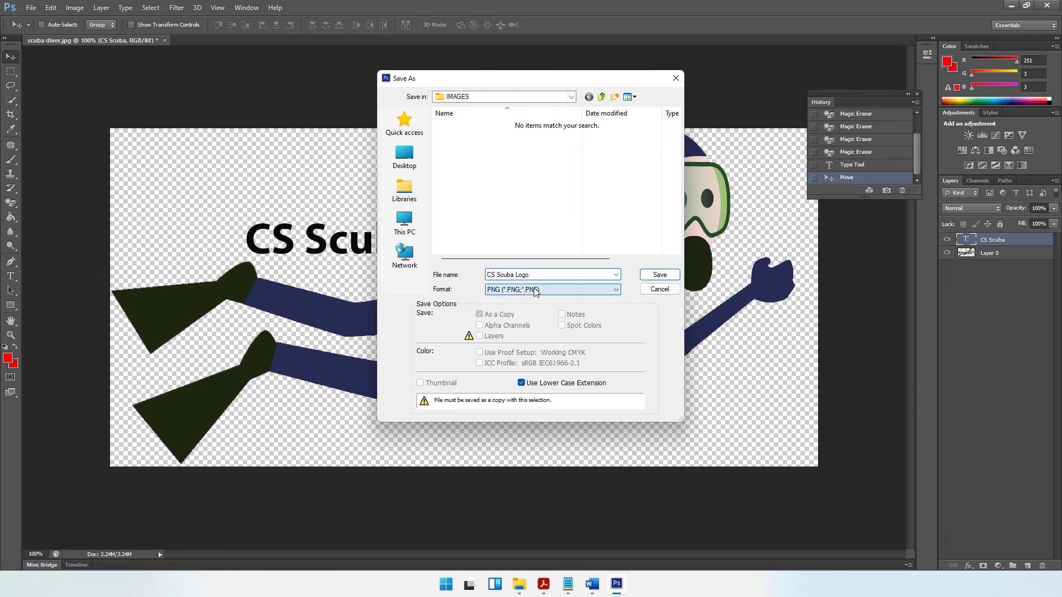
pyautogui.click(606, 289)
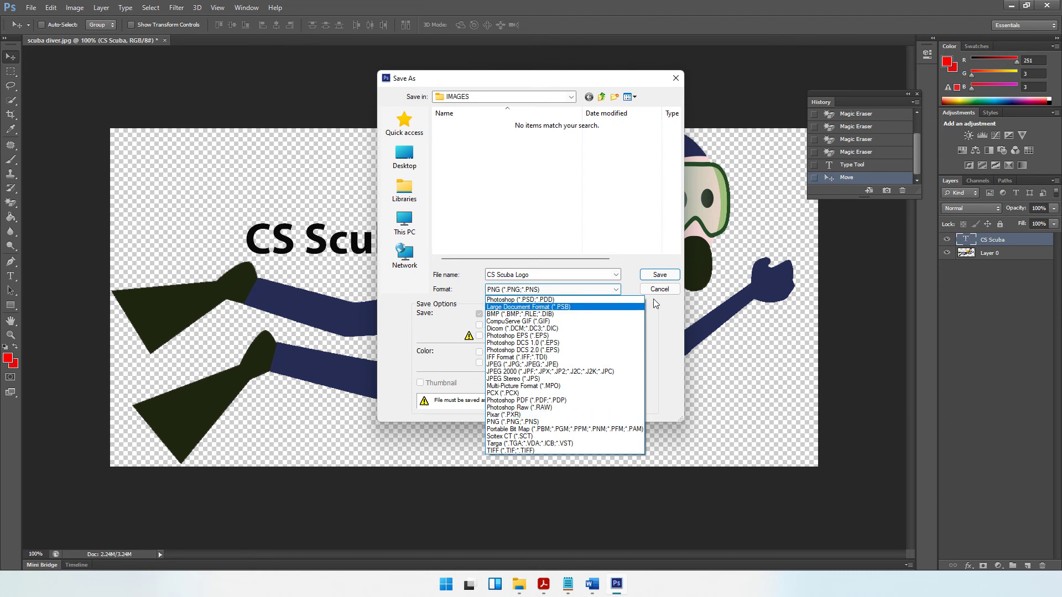
pyautogui.click(633, 281)
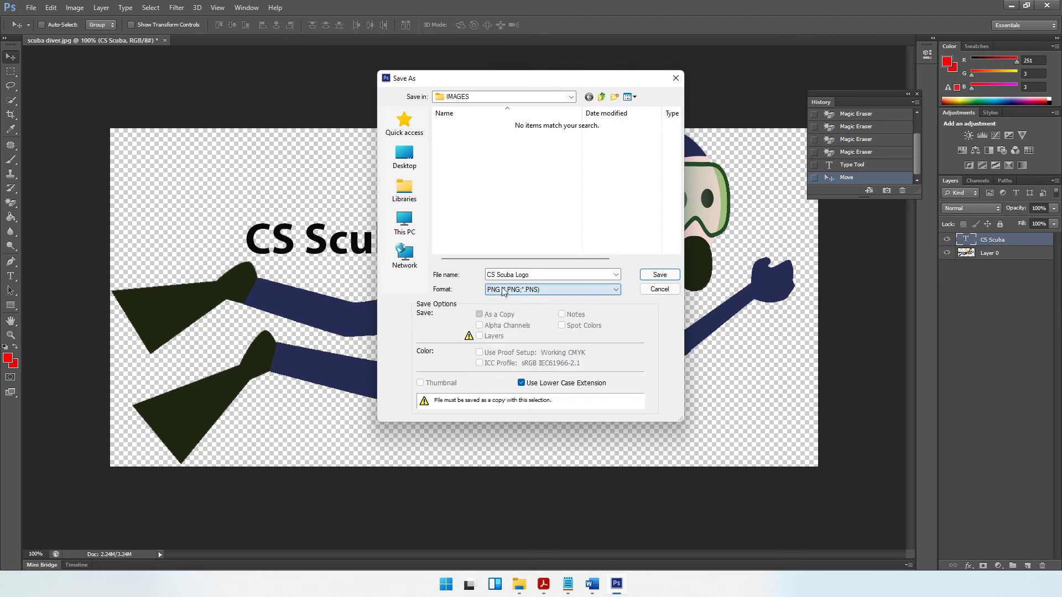
pyautogui.click(656, 277)
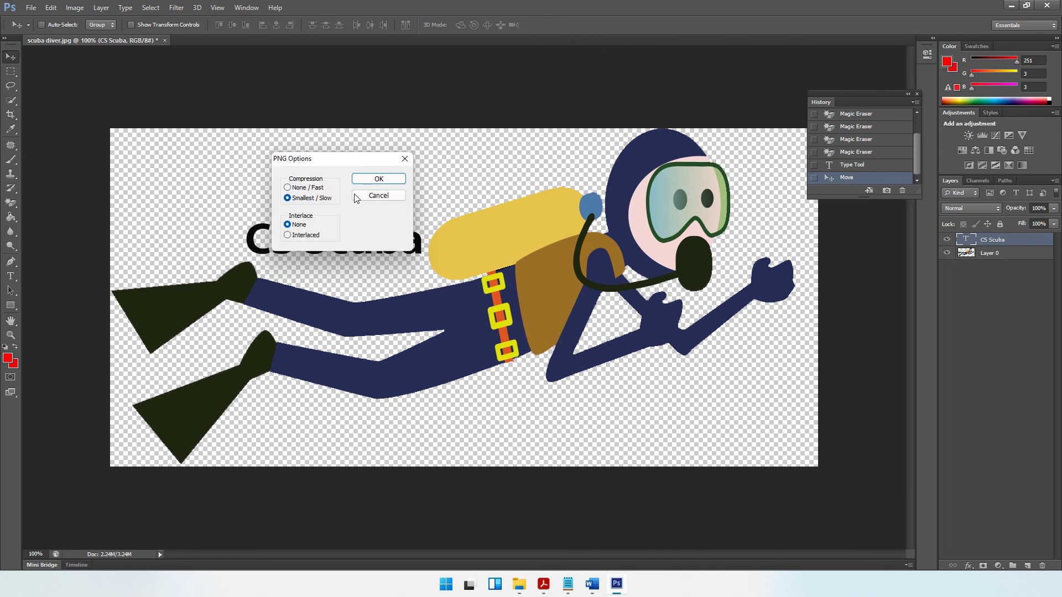
pyautogui.click(385, 183)
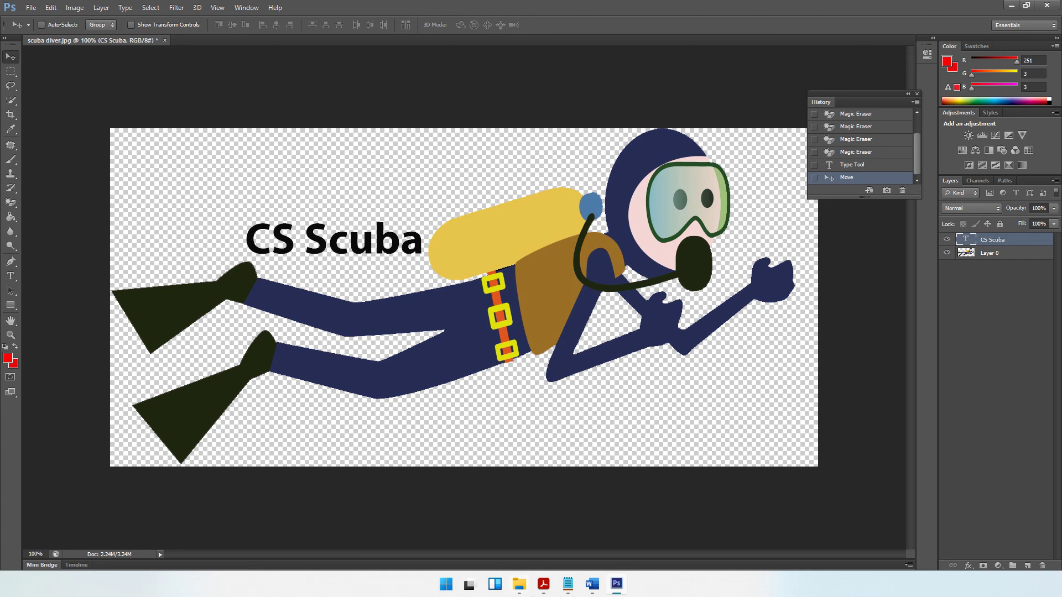
# Step: Open the IMAGES folder and preview the saved CS Scuba Logo image to check its transparent background and text
pyautogui.click(524, 593)
pyautogui.click(495, 519)
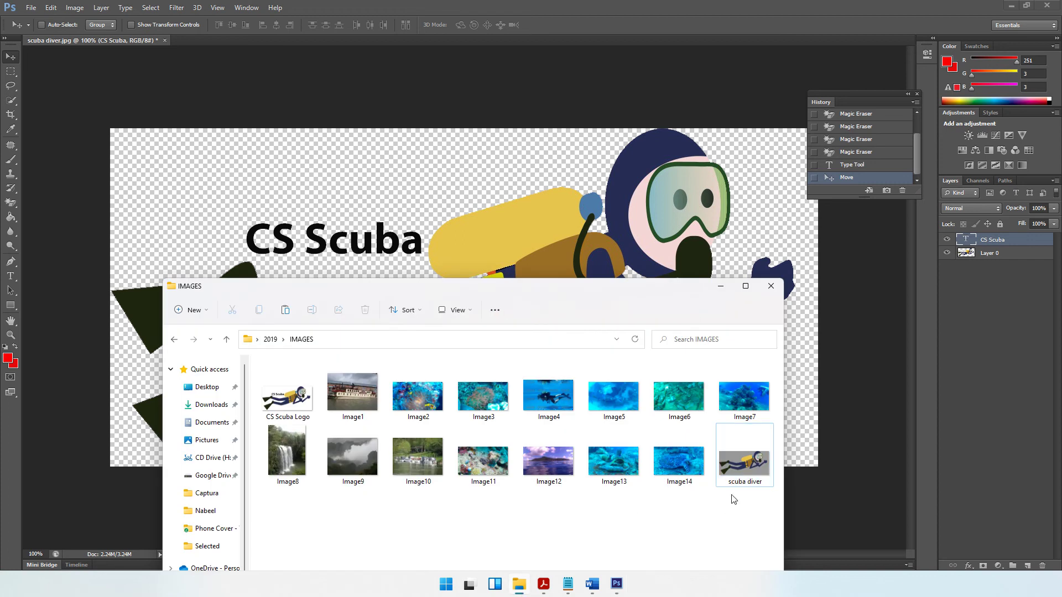
pyautogui.click(305, 400)
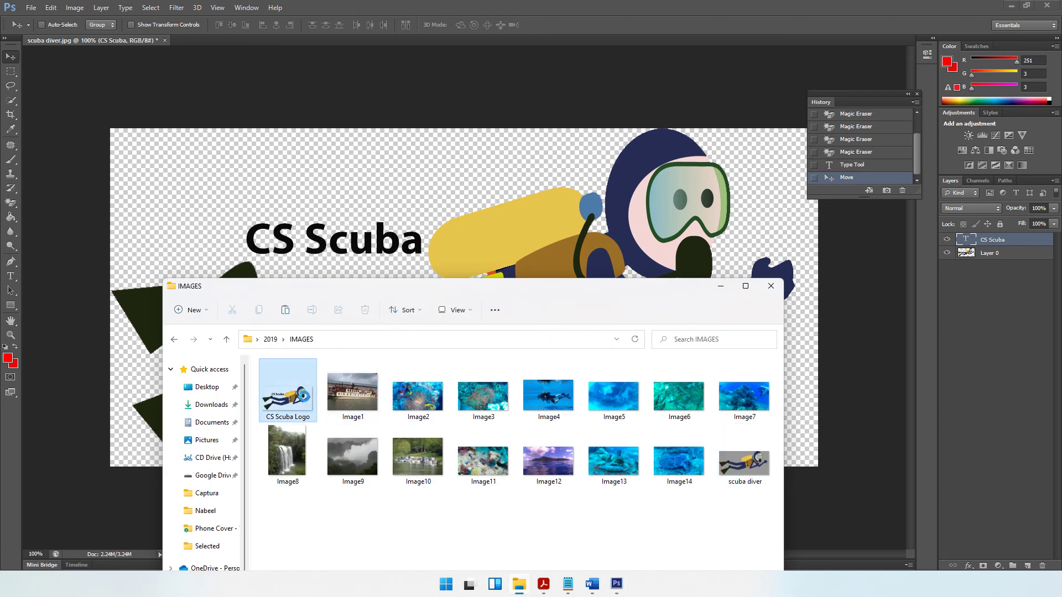
pyautogui.doubleClick(304, 398)
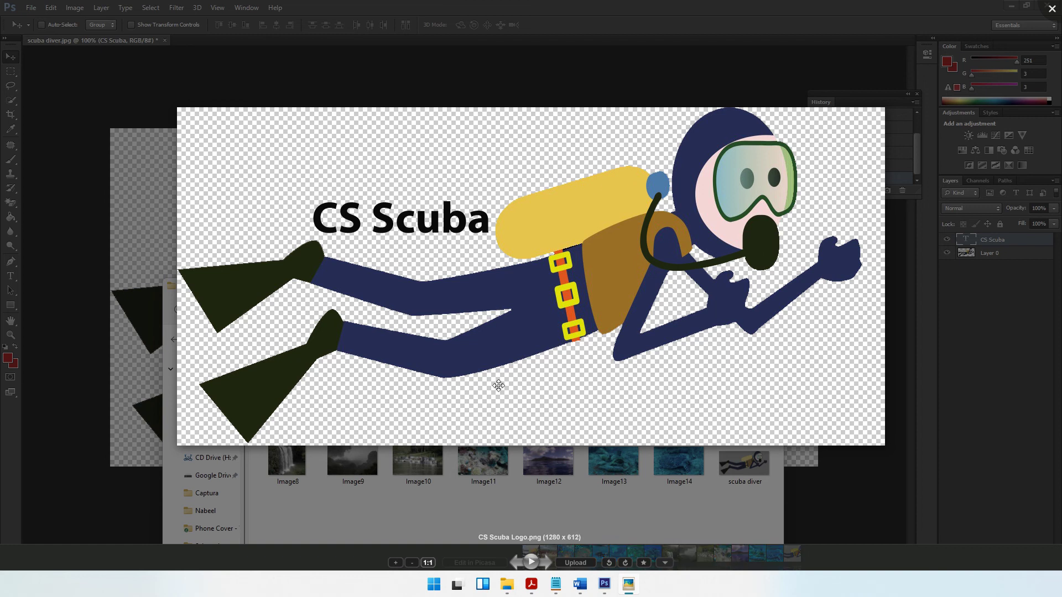
pyautogui.click(1048, 11)
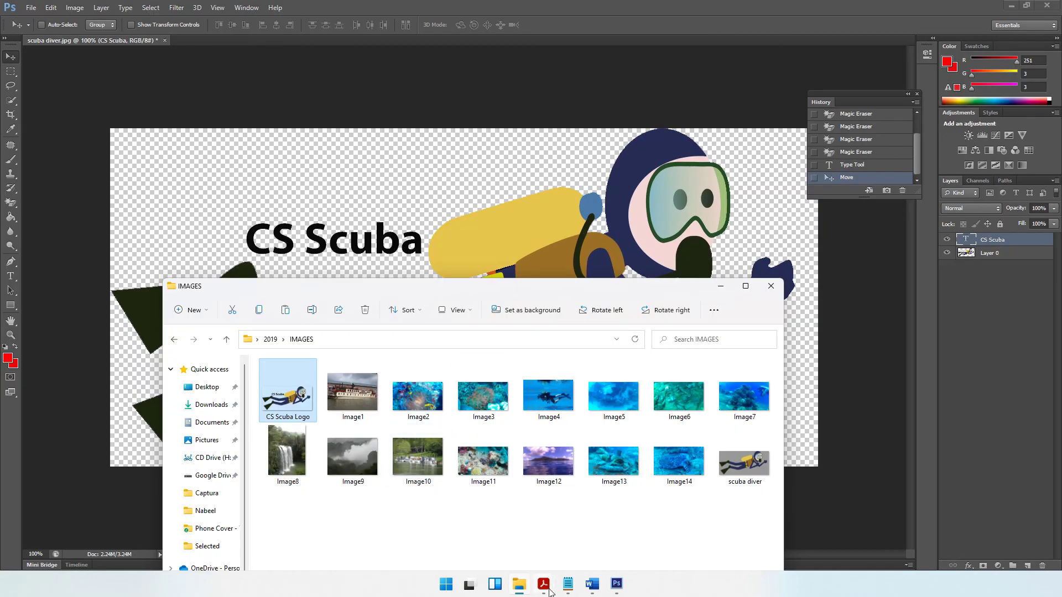
# Step: Switch to the exam paper PDF and read the Task A1a instruction that follows saving the logo
pyautogui.click(551, 583)
pyautogui.scroll(-2, 499, 272)
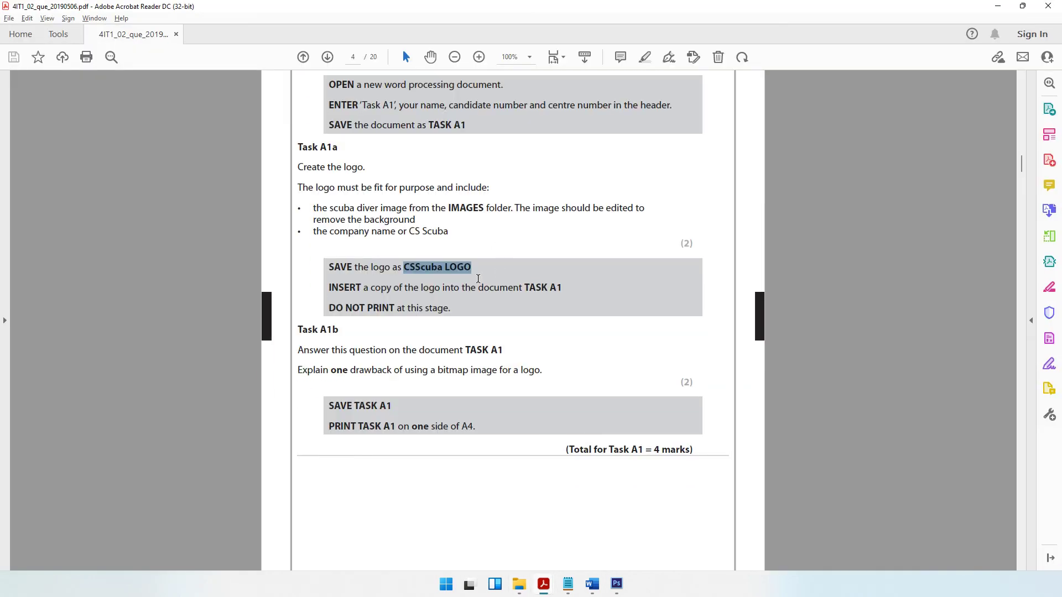
pyautogui.moveTo(370, 290); pyautogui.dragTo(559, 291)
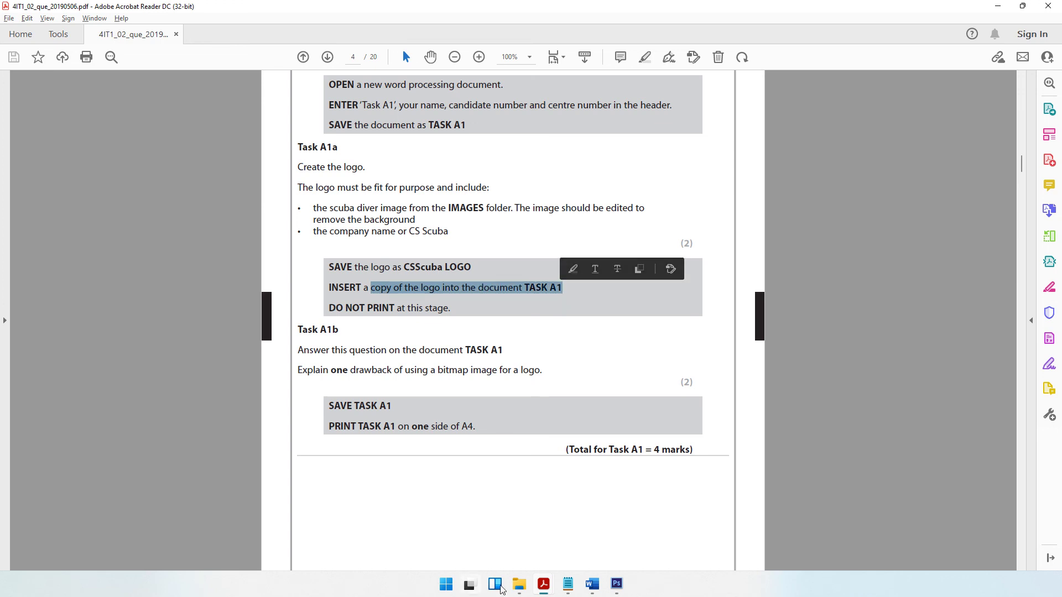
# Step: Copy the CS Scuba Logo file from the IMAGES folder and paste it into the body of the TASK A1 Word document
pyautogui.click(520, 585)
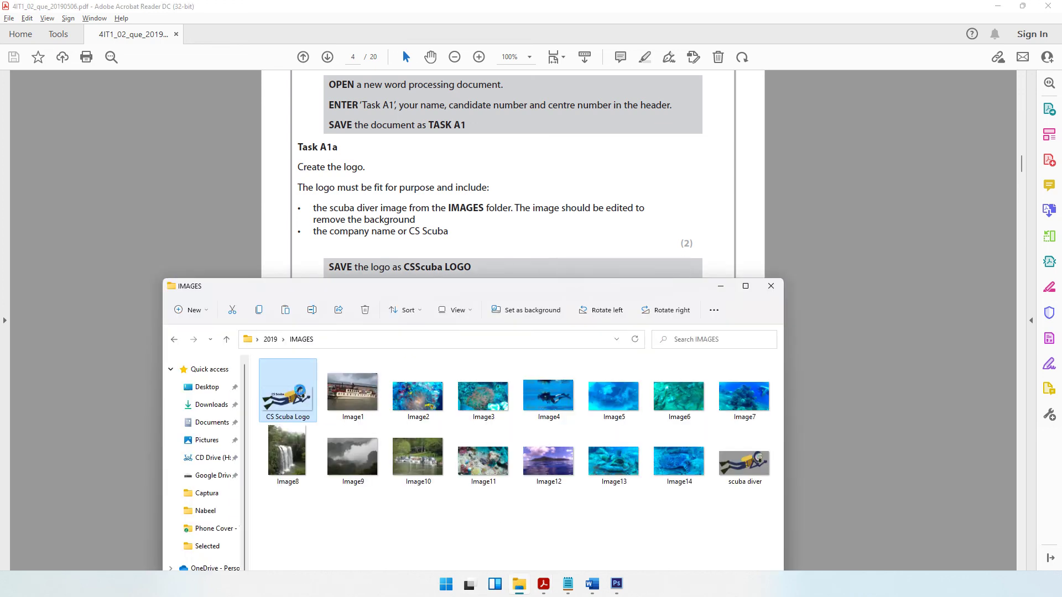
pyautogui.rightClick(301, 394)
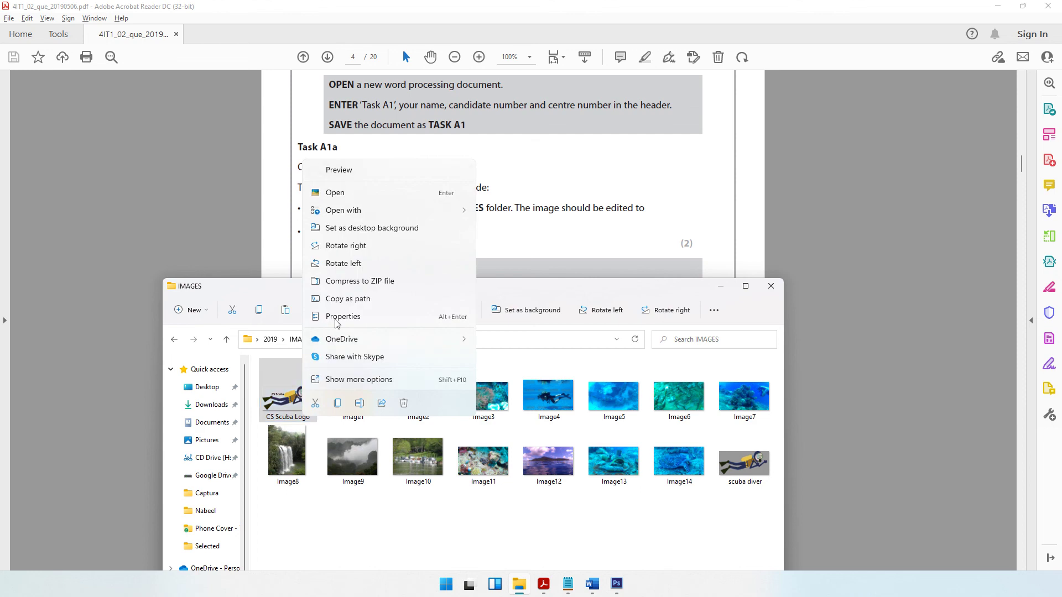
pyautogui.click(337, 403)
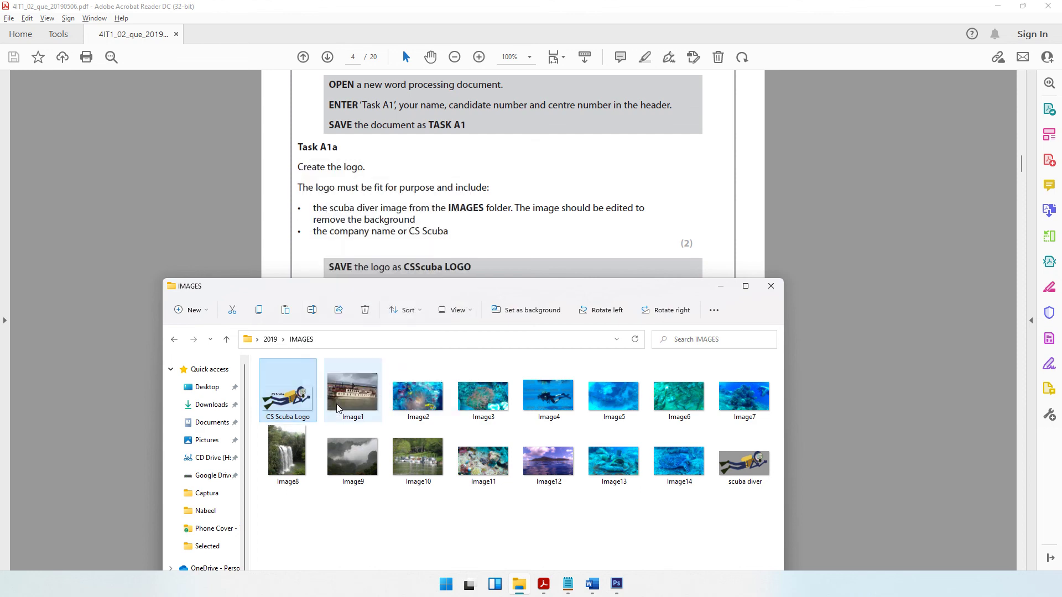
pyautogui.click(593, 585)
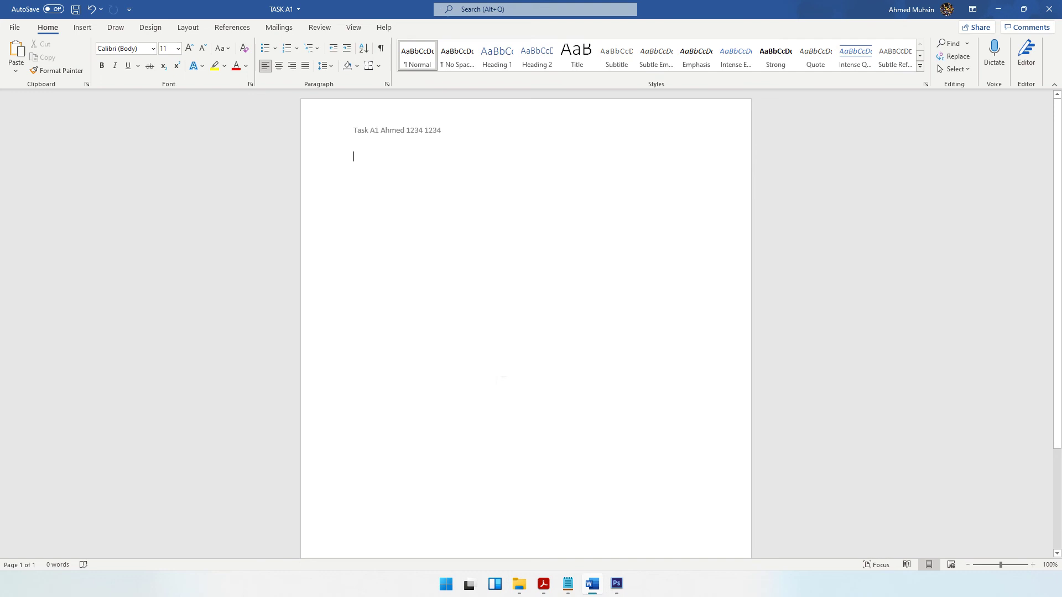
pyautogui.rightClick(371, 160)
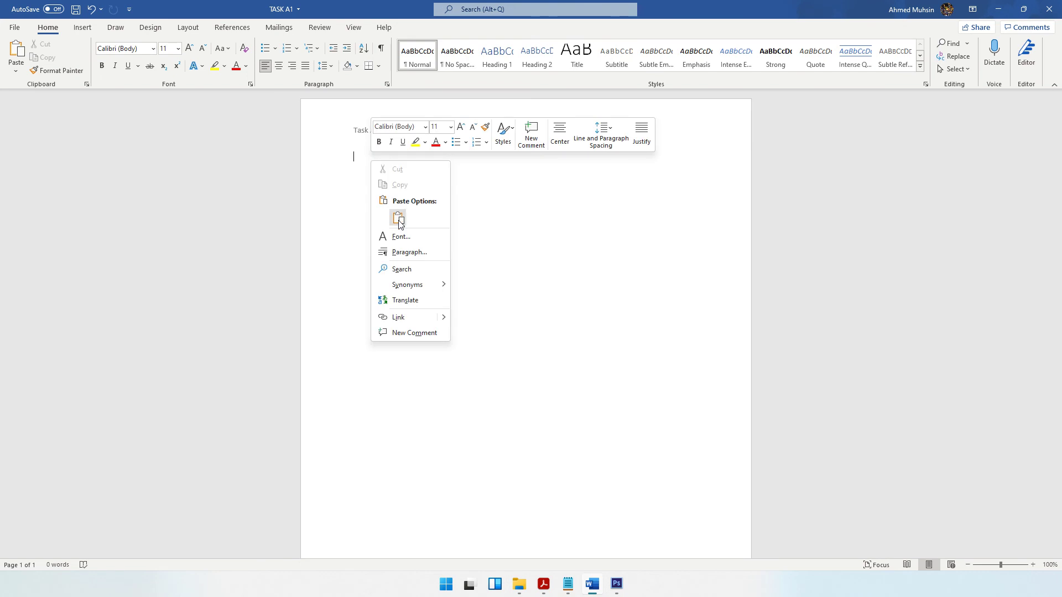
pyautogui.click(398, 223)
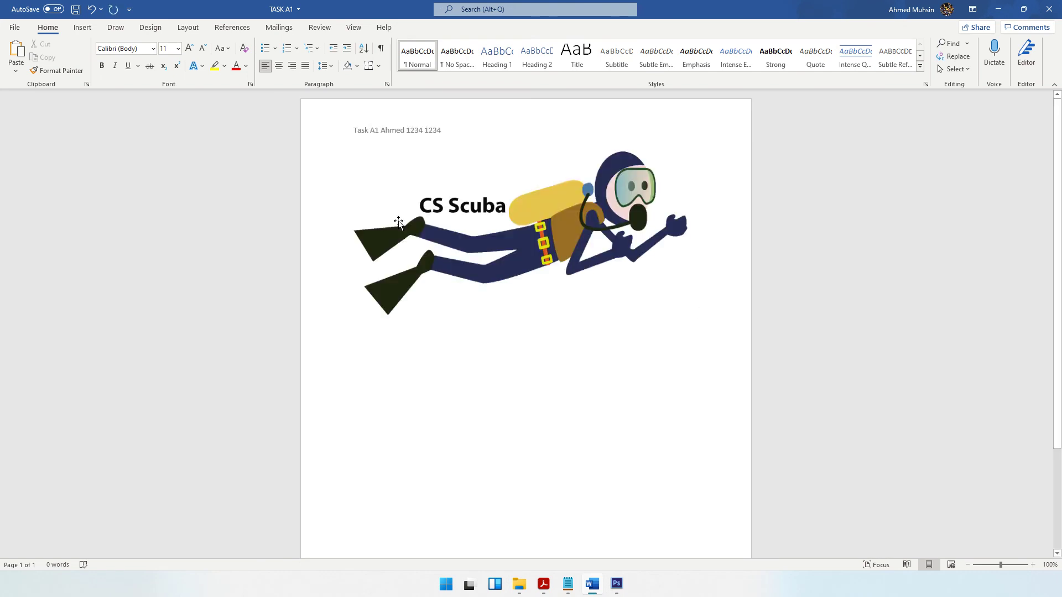
pyautogui.click(425, 245)
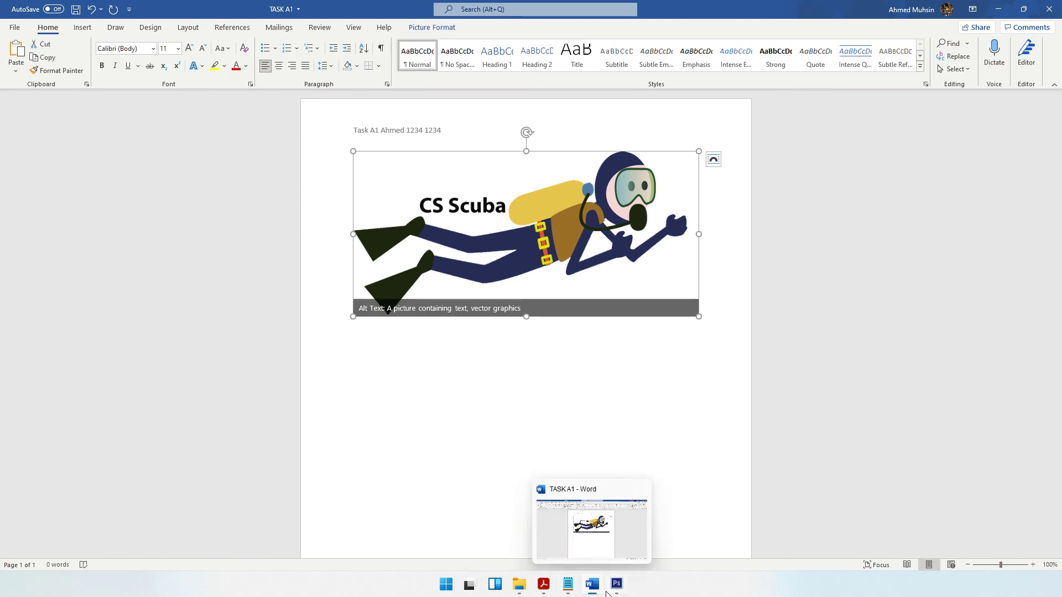
# Step: Return to the exam paper PDF and read the Task A1b question about bitmap images for logos
pyautogui.click(543, 584)
pyautogui.moveTo(321, 331); pyautogui.dragTo(387, 352)
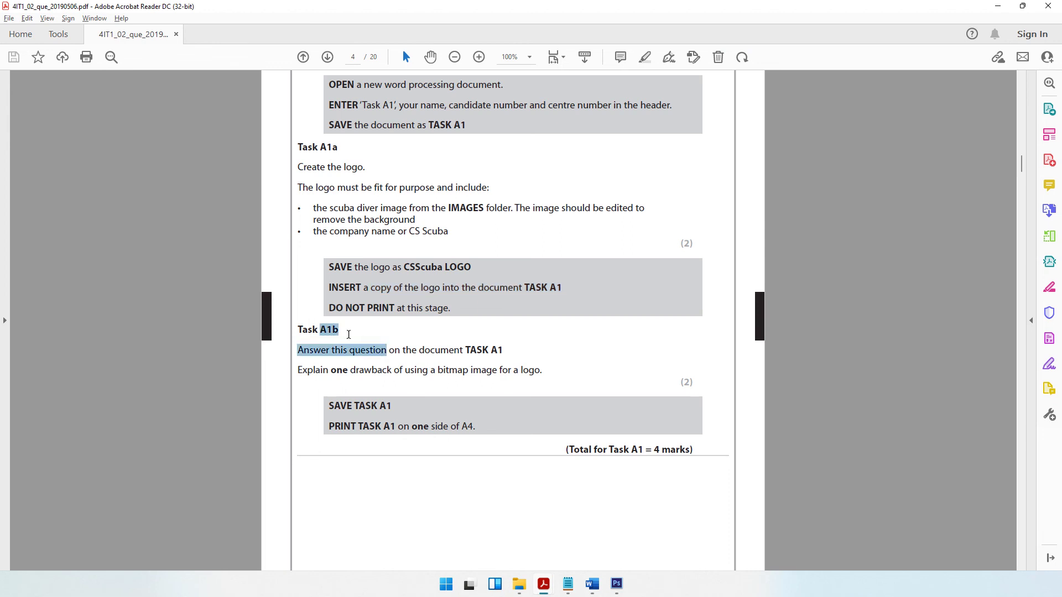
pyautogui.click(338, 359)
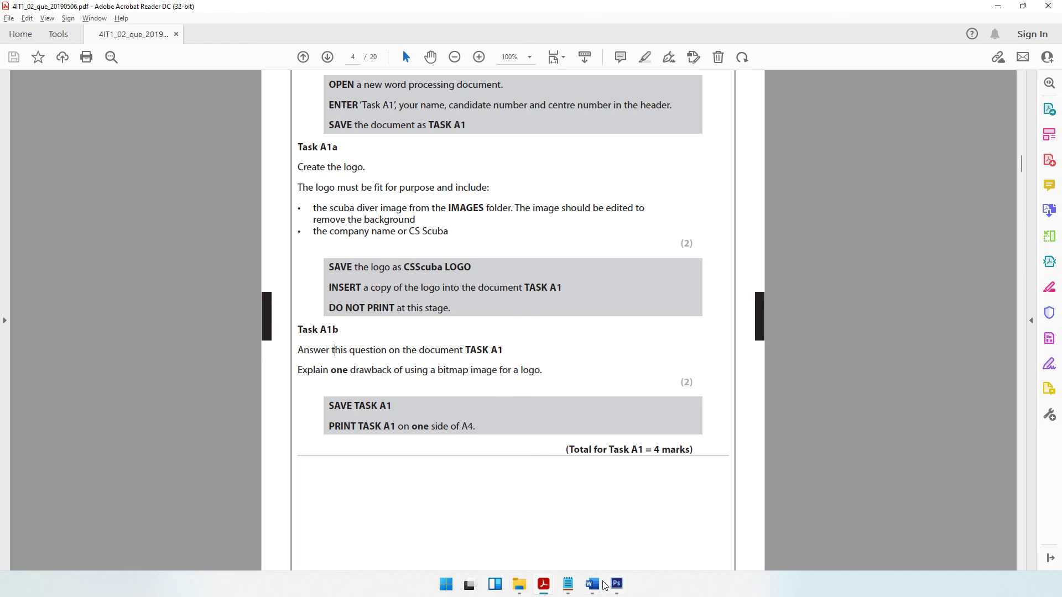
# Step: Preview CS Scuba Logo from the IMAGES folder and examine its edges at high magnification for pixelation
pyautogui.click(518, 586)
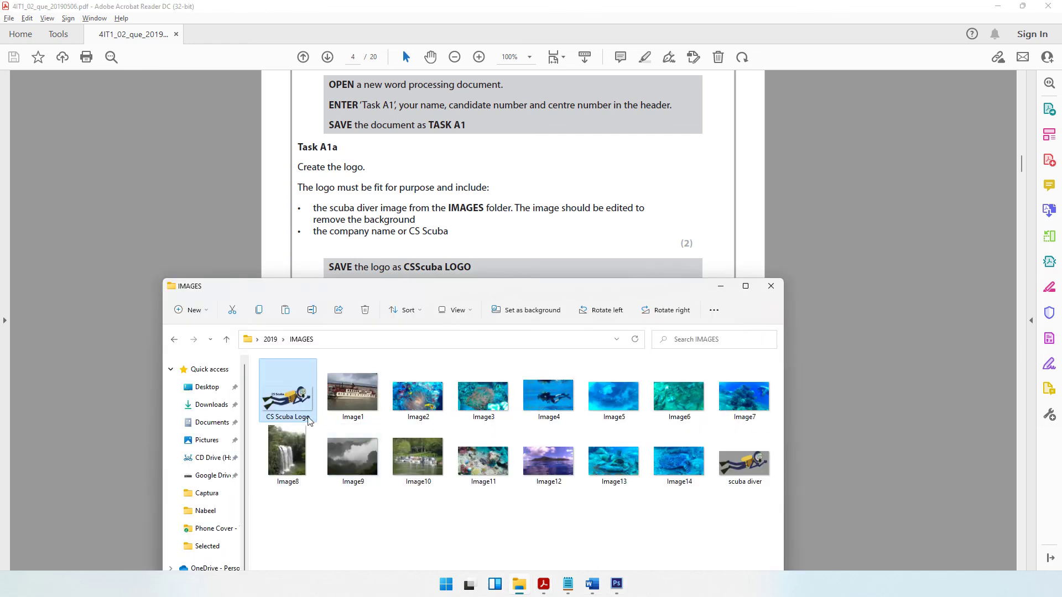
pyautogui.doubleClick(288, 395)
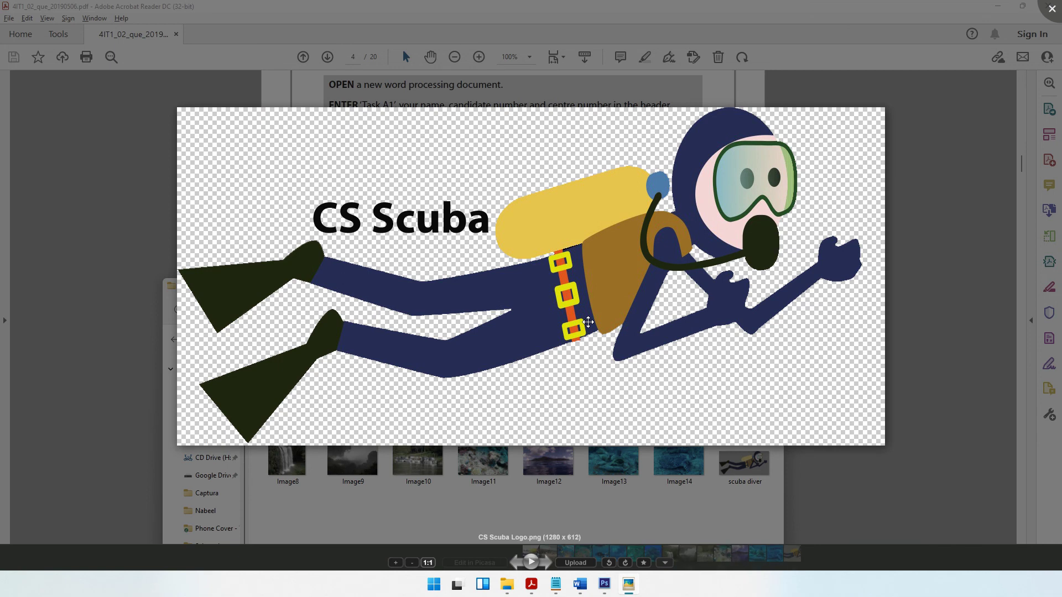
pyautogui.scroll(4, 587, 322)
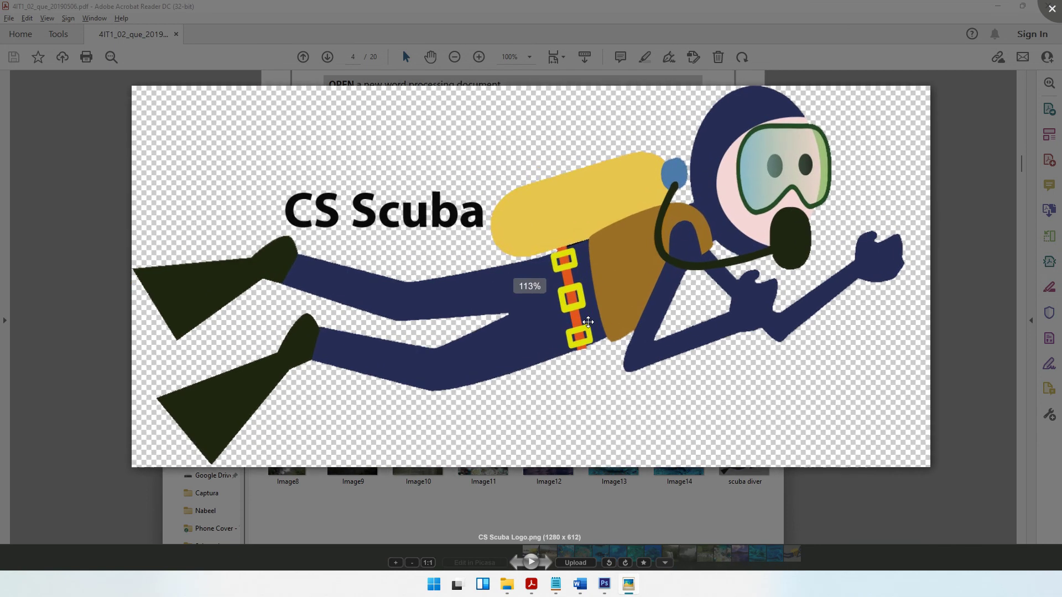
pyautogui.scroll(6, 588, 322)
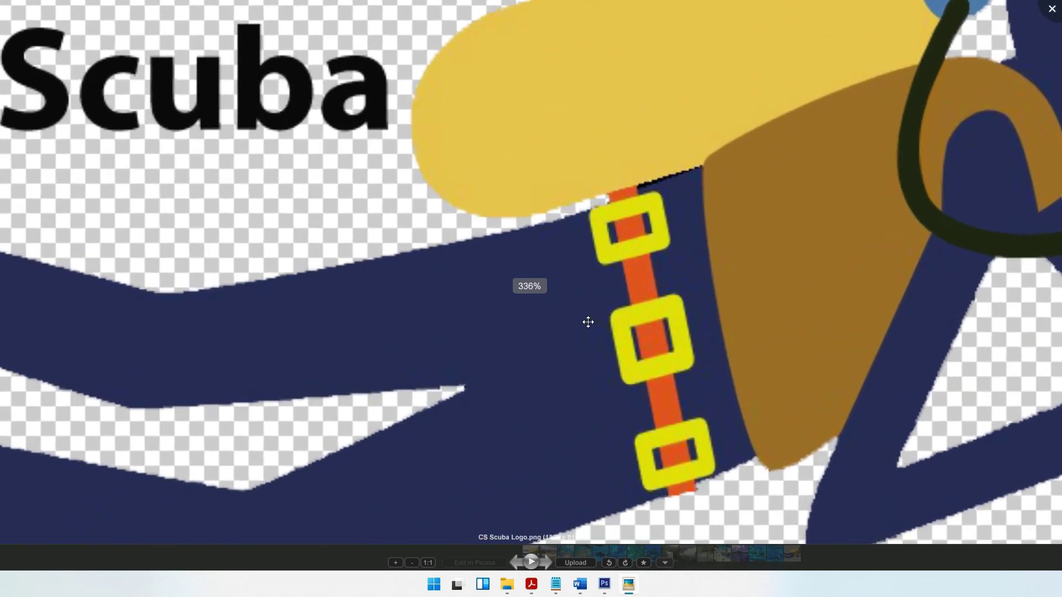
pyautogui.scroll(6, 588, 322)
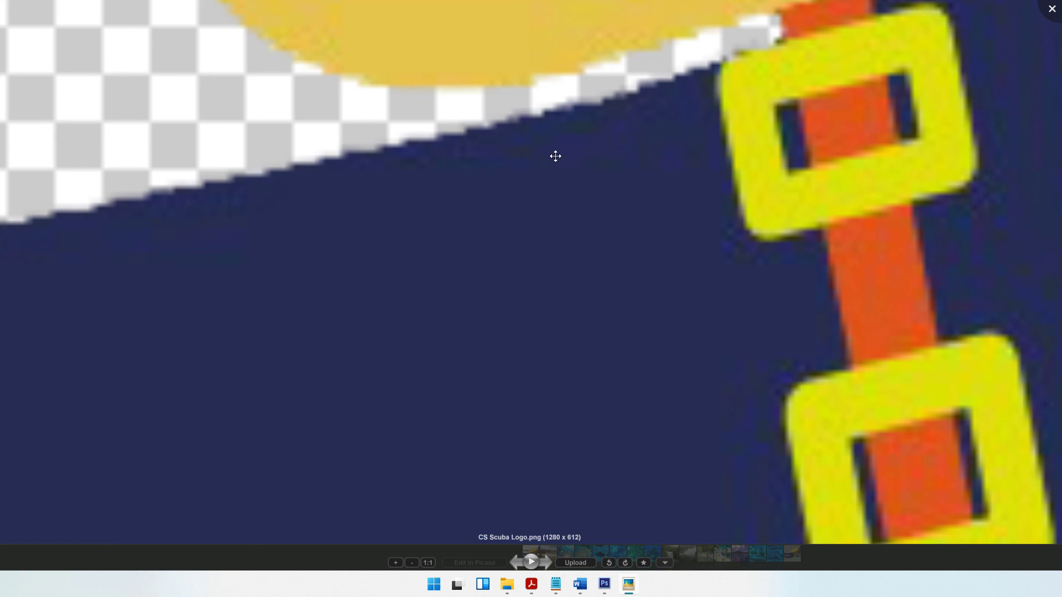
pyautogui.scroll(-10, 556, 156)
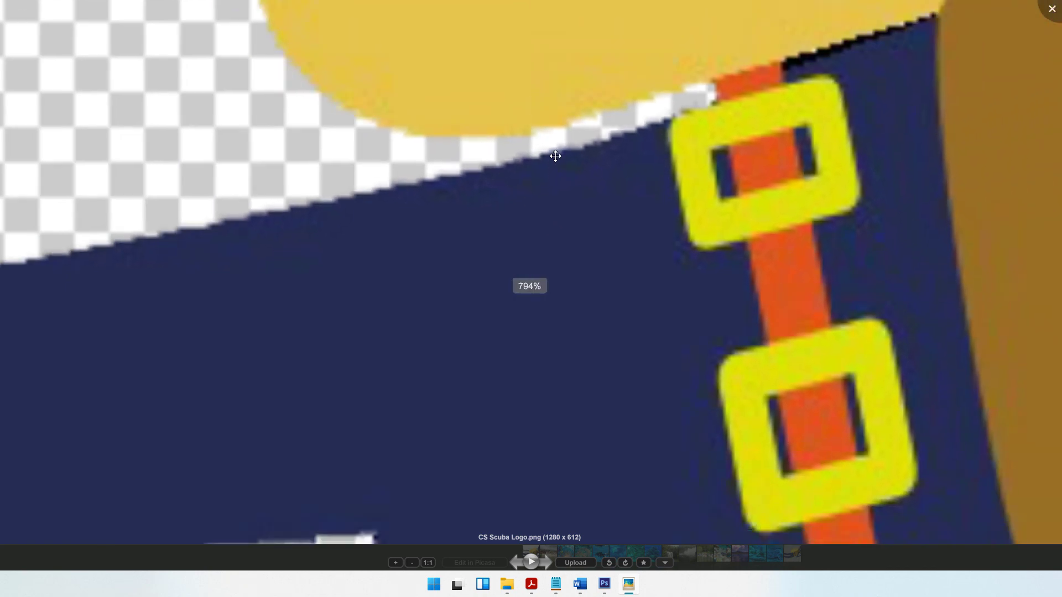
pyautogui.scroll(-3, 556, 156)
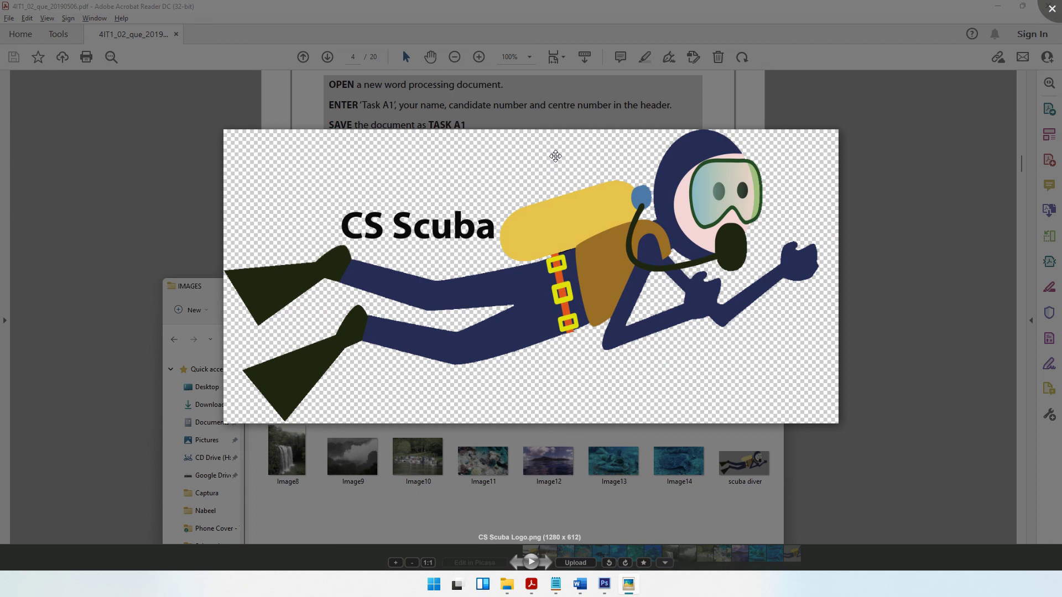
pyautogui.click(1050, 11)
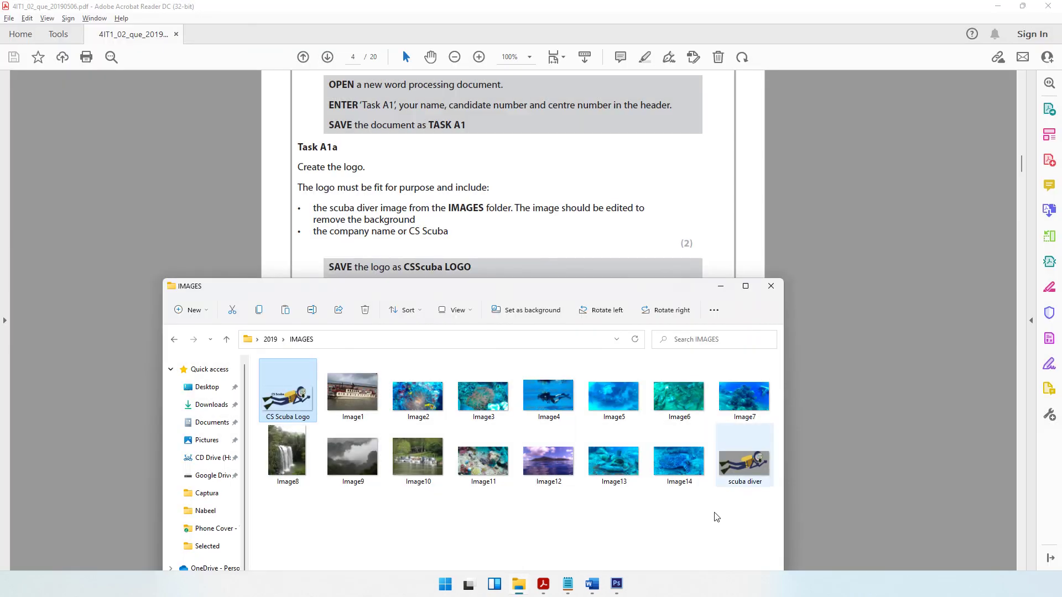
# Step: In Word, below the logo, write "In bitmap images the image cannot be enlarged or resized without its quality dropping or image appearing distorted."
pyautogui.click(592, 584)
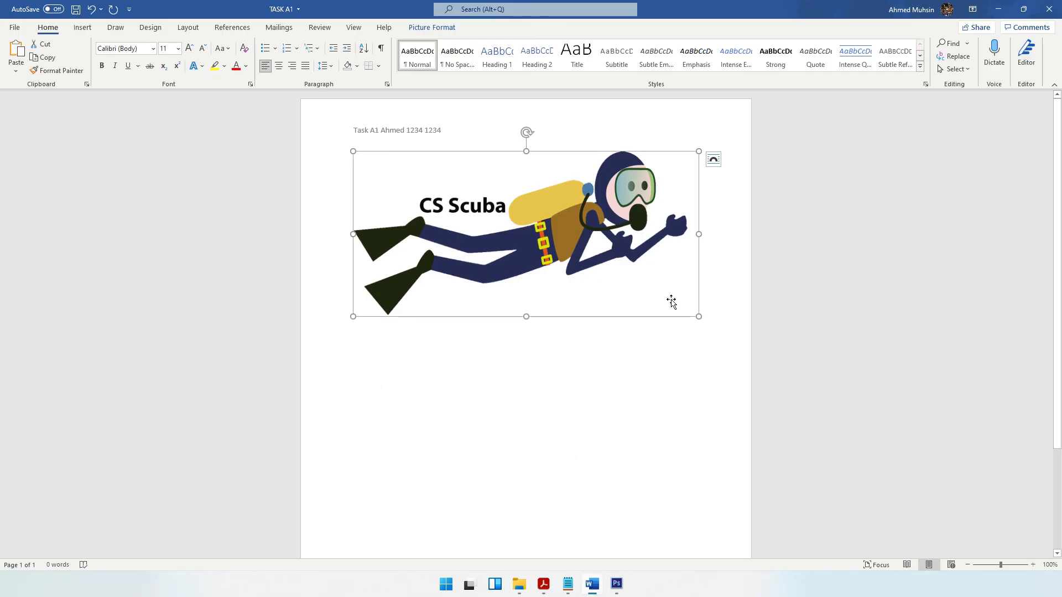
pyautogui.click(712, 313)
pyautogui.press('Return')
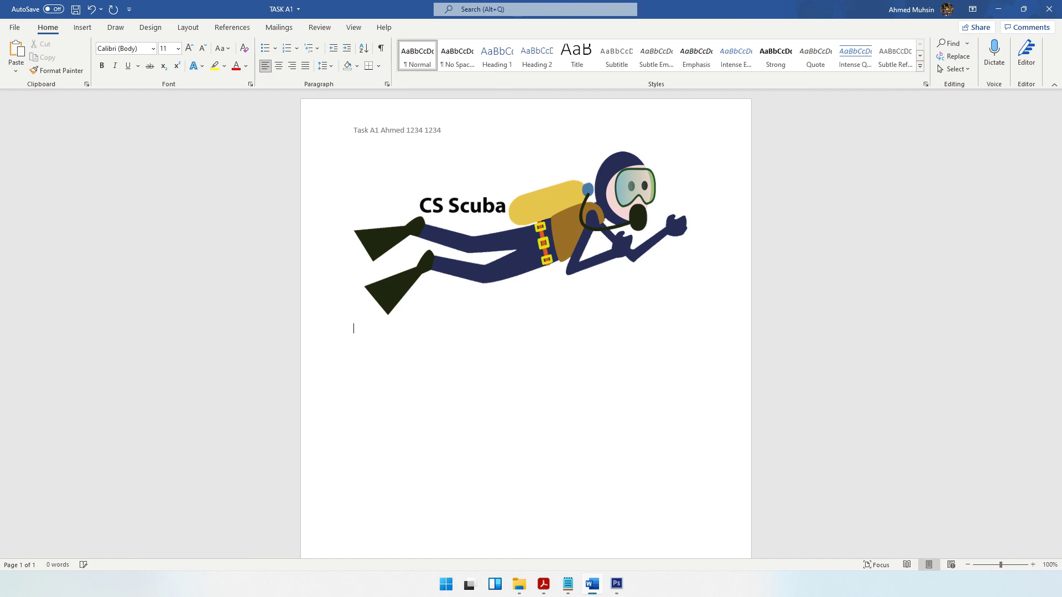
pyautogui.write('In bitmap images the image cannot be enlardeg')
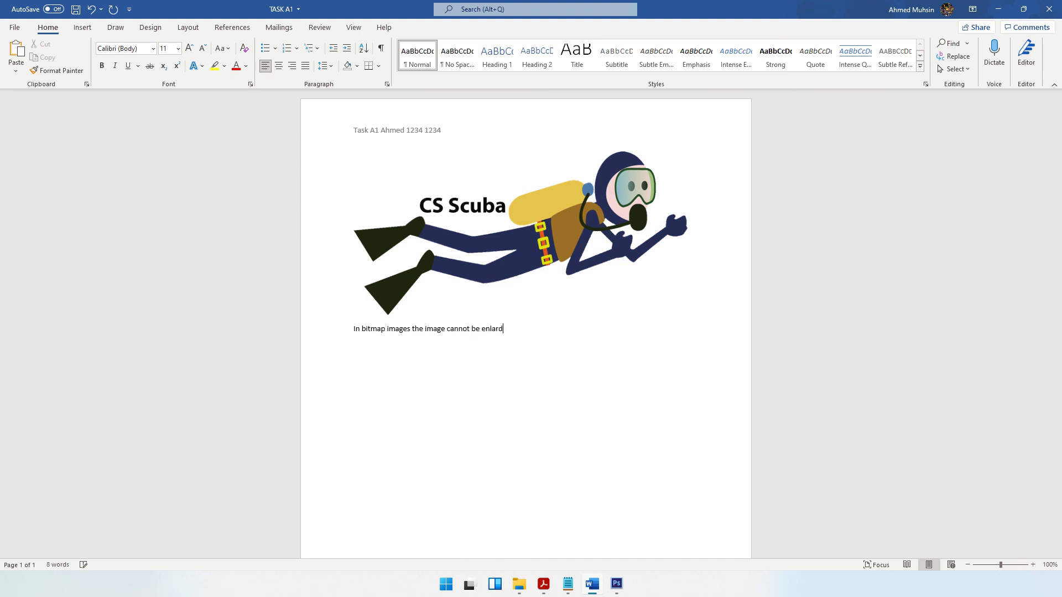
pyautogui.press('BackSpace')
pyautogui.press('BackSpace')
pyautogui.press('BackSpace')
pyautogui.press('BackSpace')
pyautogui.write('ged or resized without i')
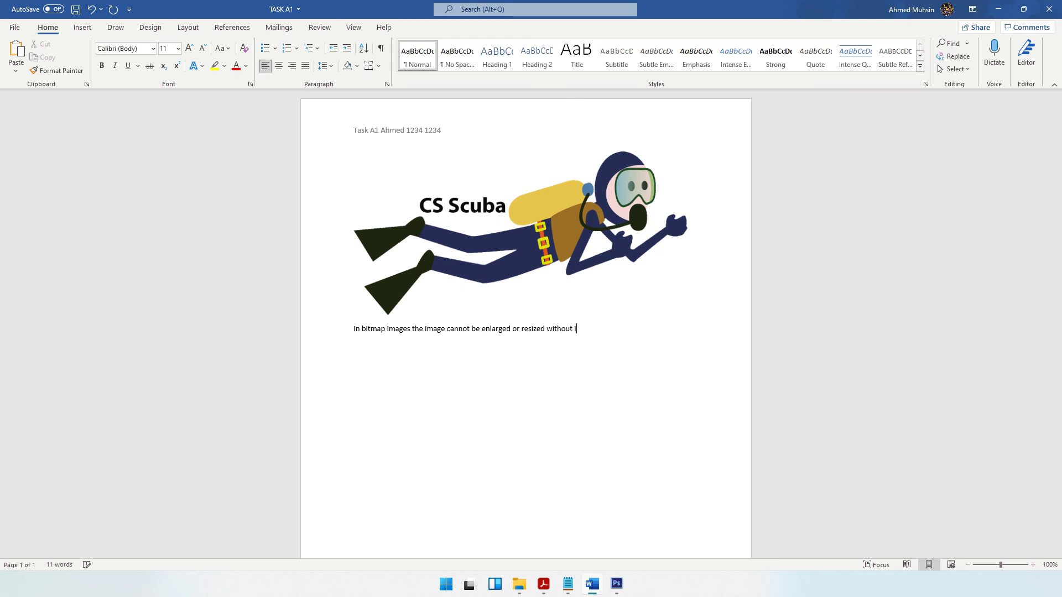
pyautogui.write('ts quality dropping or image app')
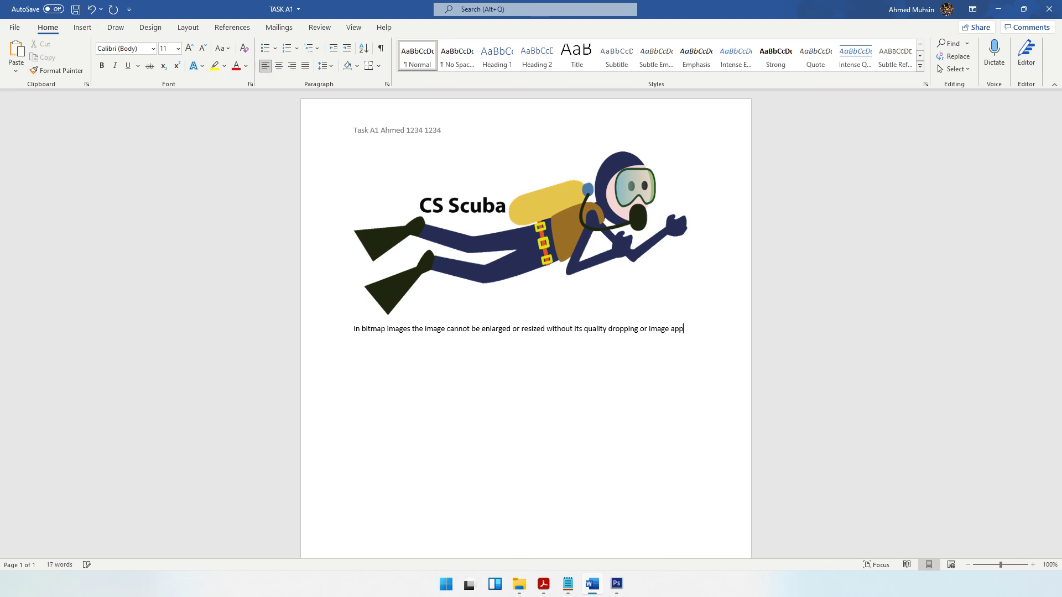
pyautogui.write('earing distorted.')
pyautogui.click(523, 252)
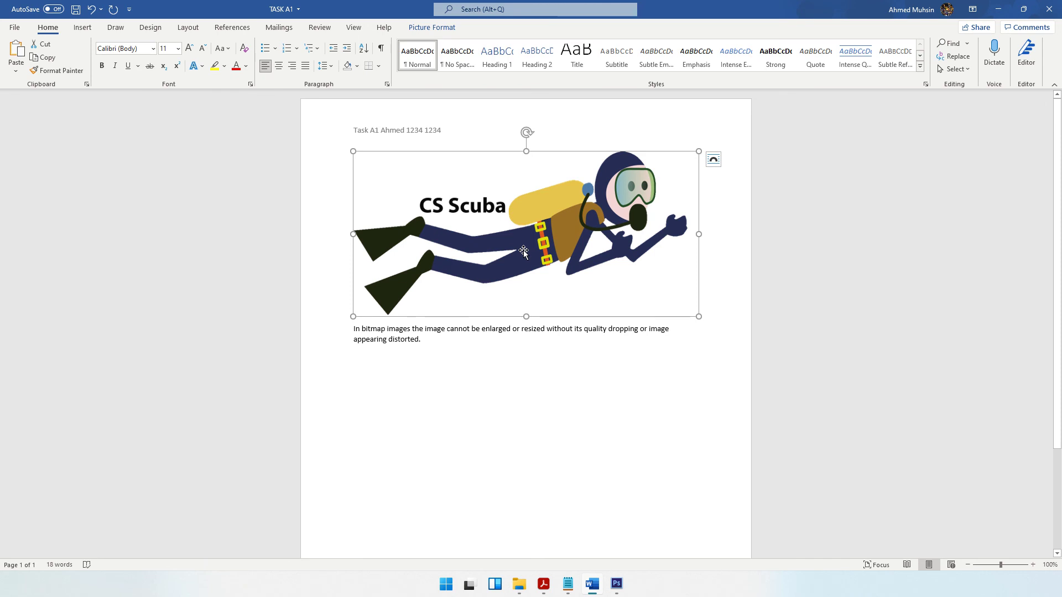
# Step: Switch to the exam paper PDF and review the Task A1 instructions through the final save and print requirements
pyautogui.click(543, 588)
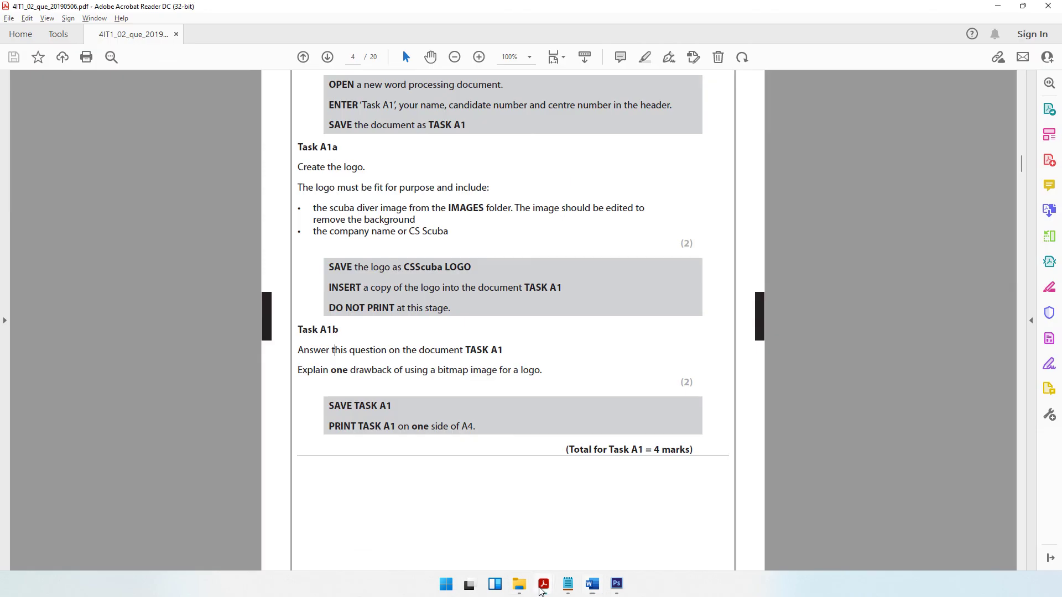
pyautogui.scroll(-2, 500, 354)
pyautogui.scroll(3, 344, 128)
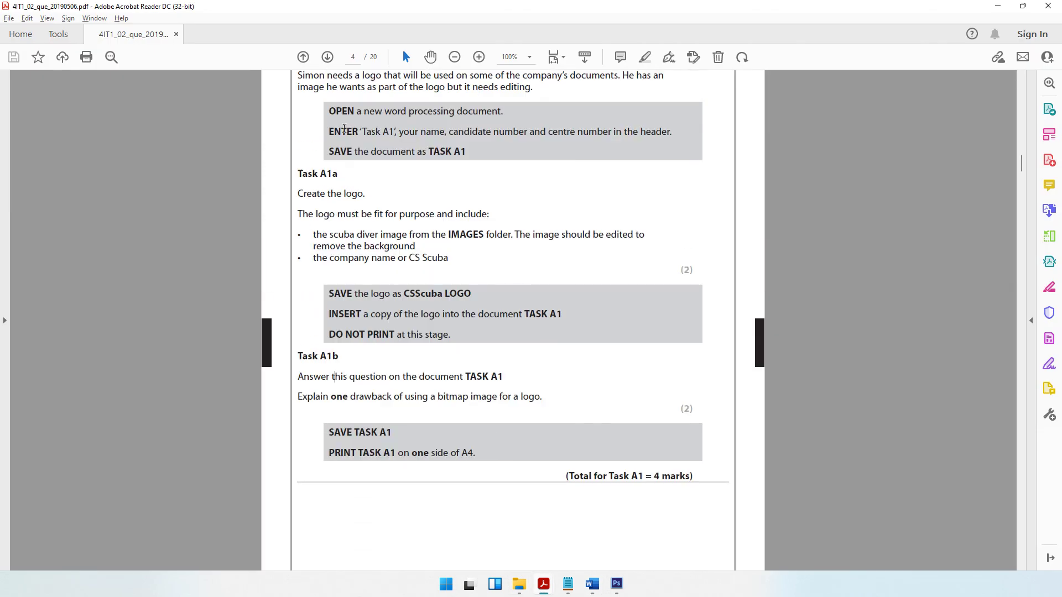
pyautogui.scroll(-10, 548, 282)
pyautogui.scroll(12, 481, 285)
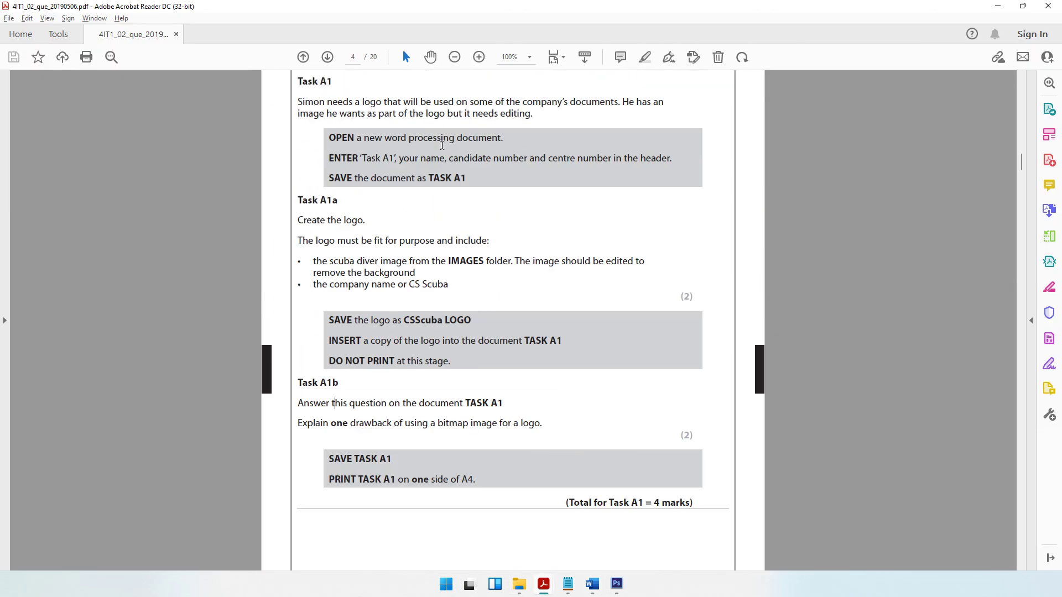
pyautogui.scroll(2, 442, 145)
pyautogui.scroll(-7, 474, 325)
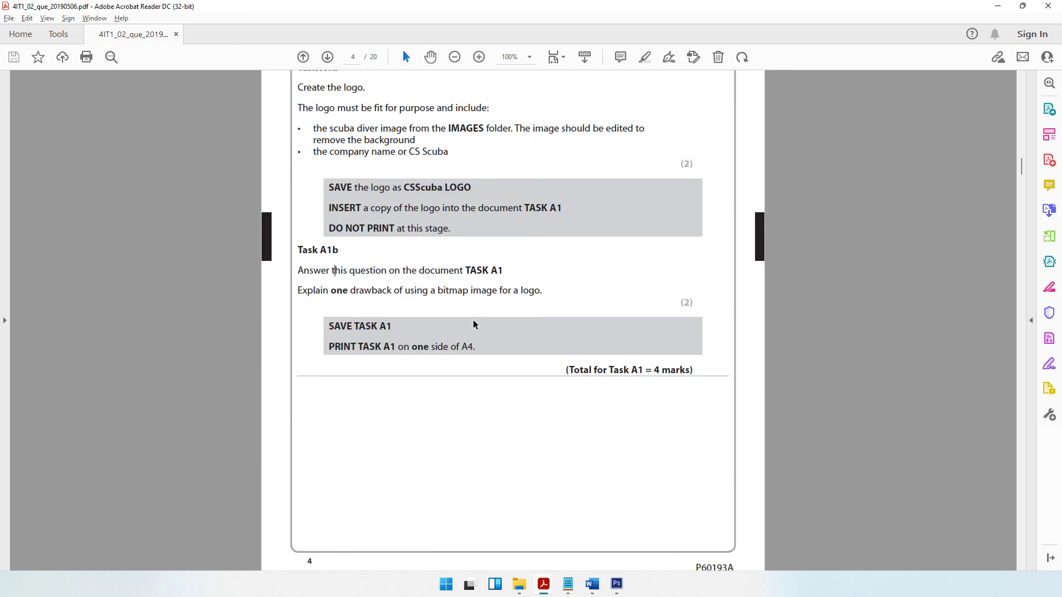